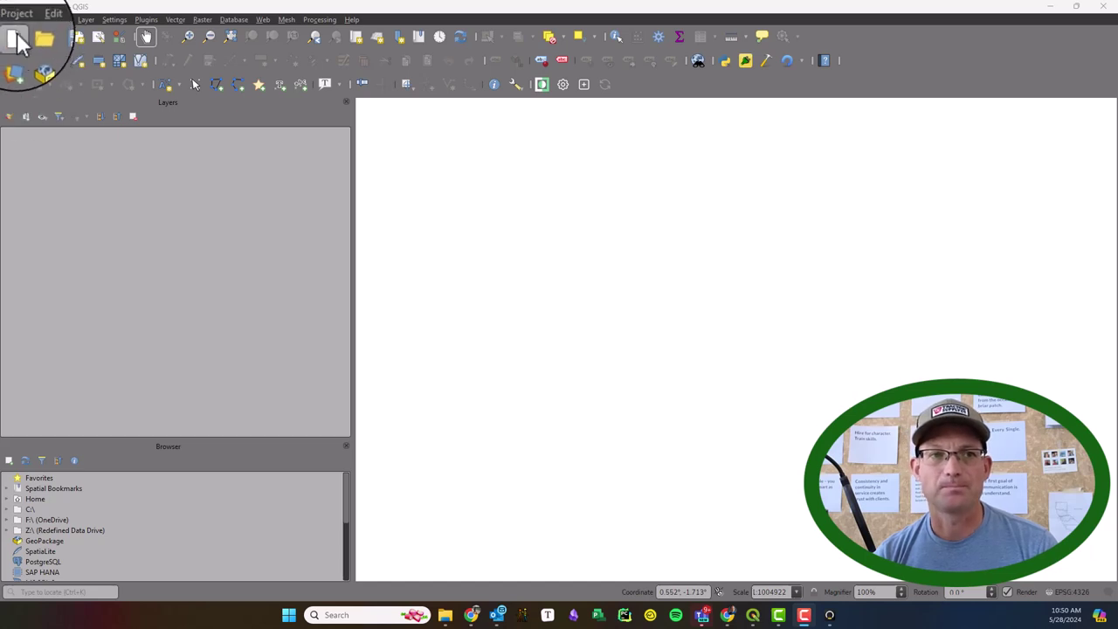
- Start a blank project and set its CRS to EPSG:2227 NAD83 / California zone 3 (ftUS)
left_click(14, 19)
left_click(27, 40)
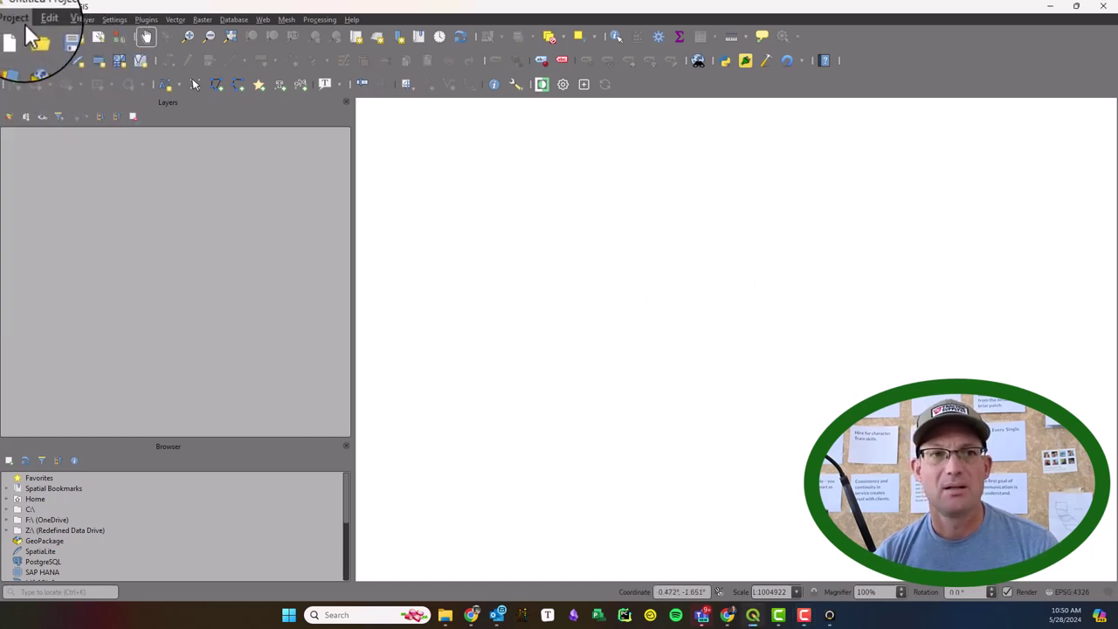
left_click(16, 19)
left_click(65, 190)
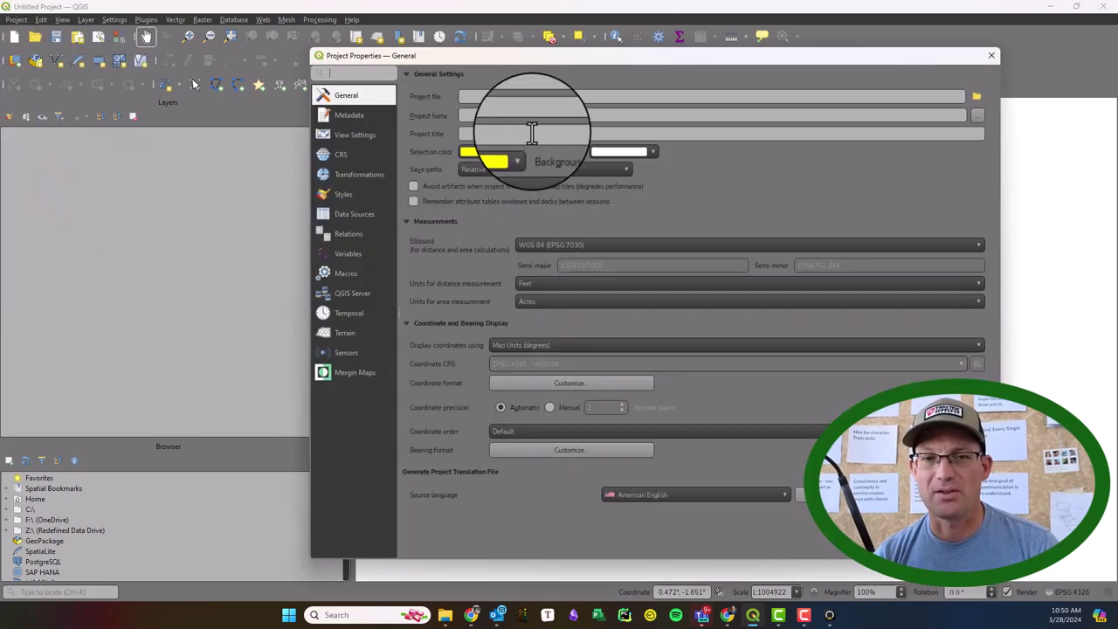
left_click(346, 153)
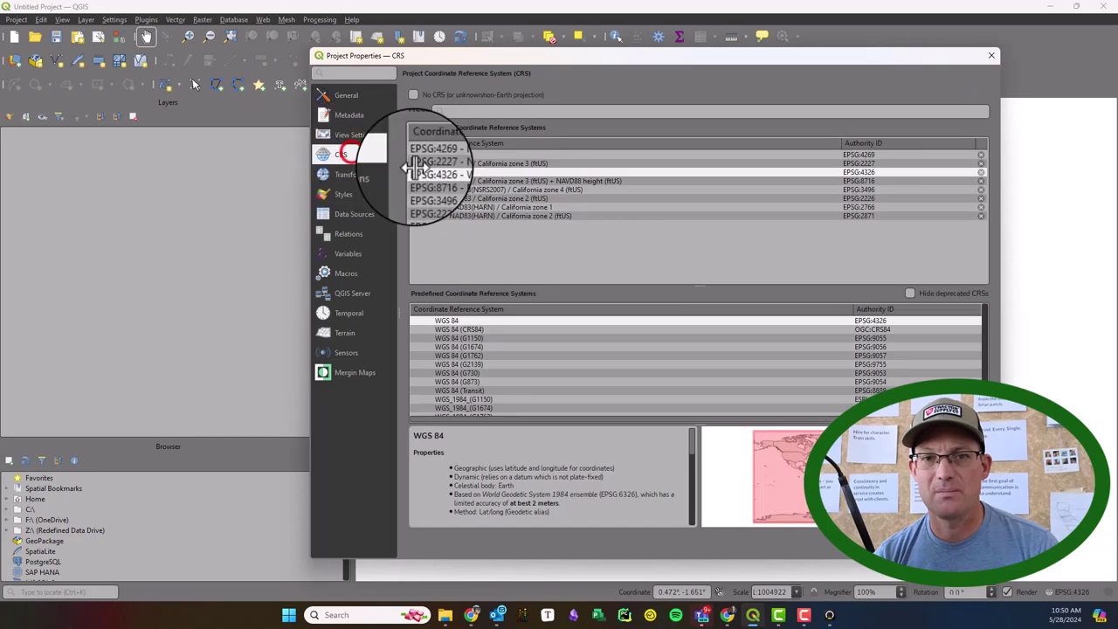
left_click(512, 163)
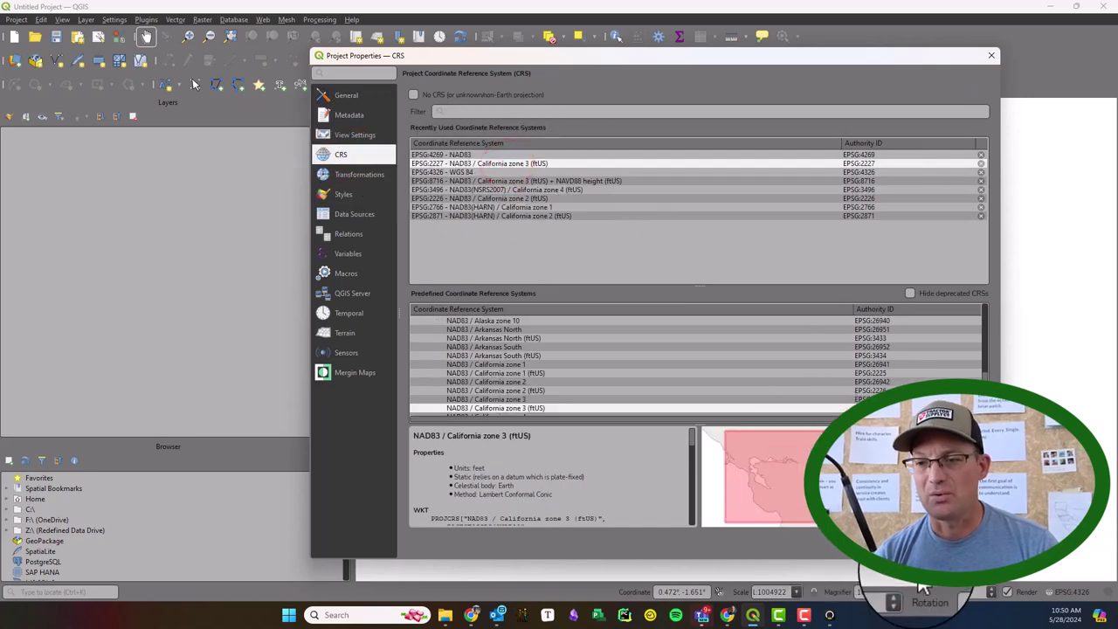
left_click(909, 544)
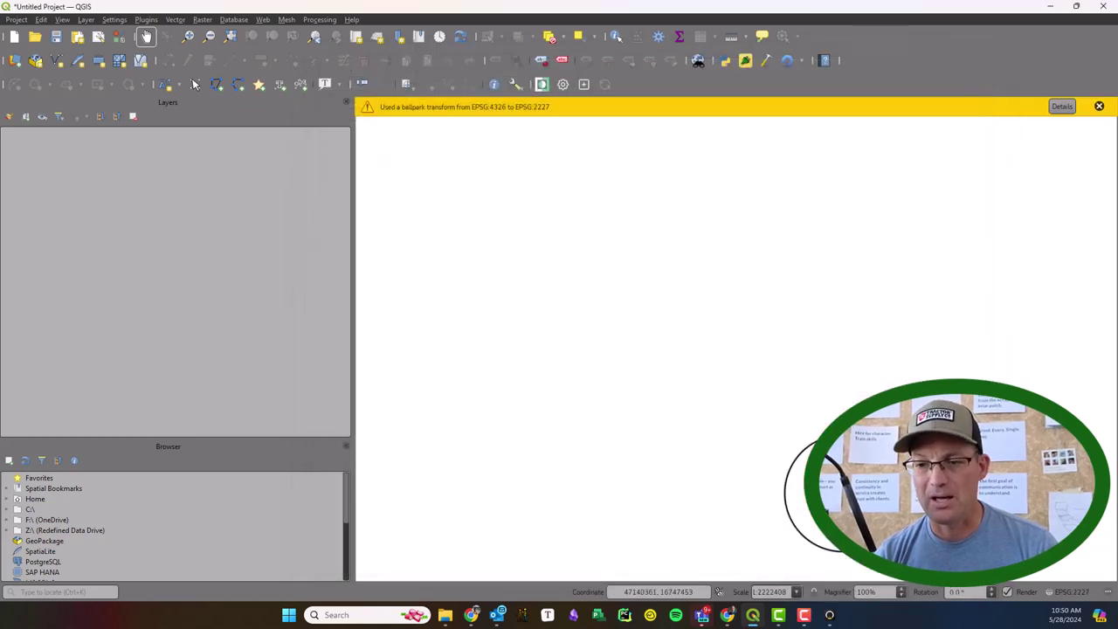
- Save the project as DXF IMPORT in the Documents > My Docs folder
left_click(56, 40)
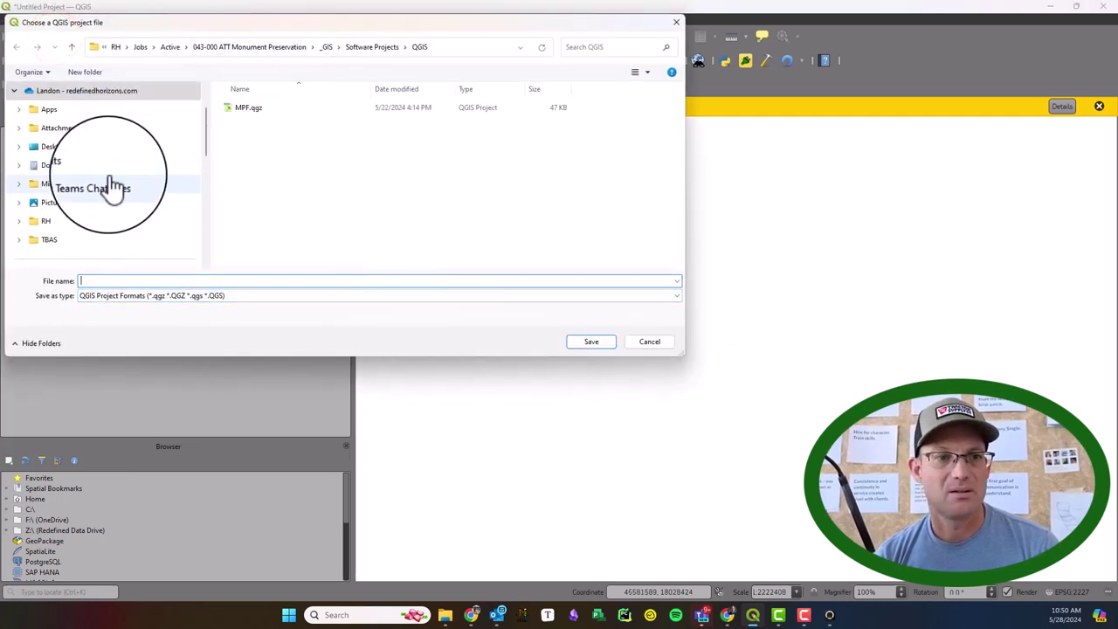
left_click(92, 226)
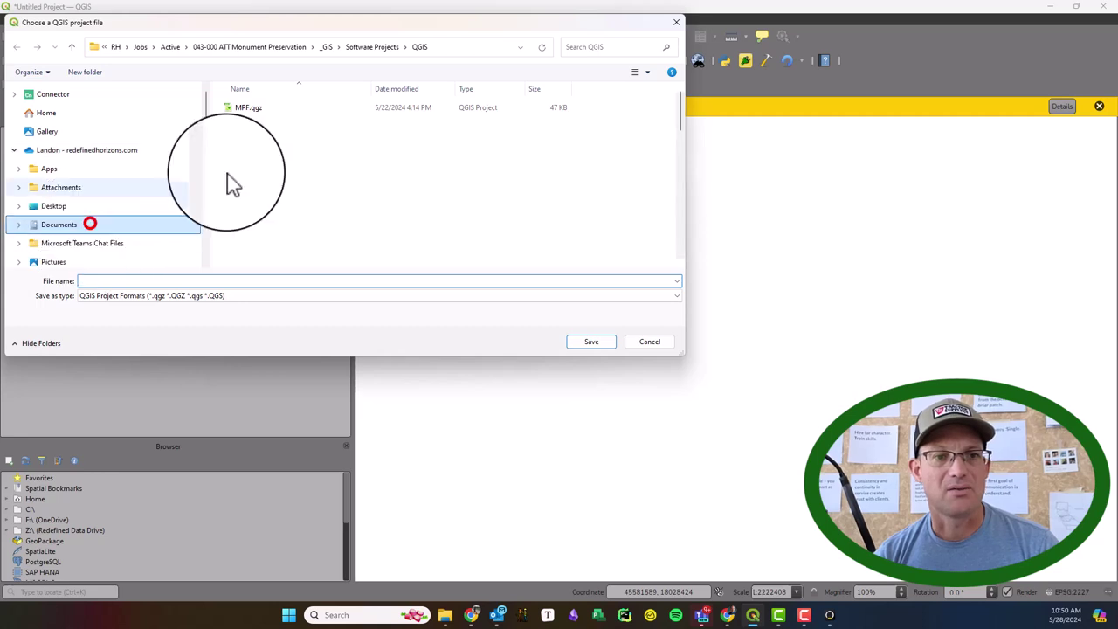
scroll(280, 193, "down", 2)
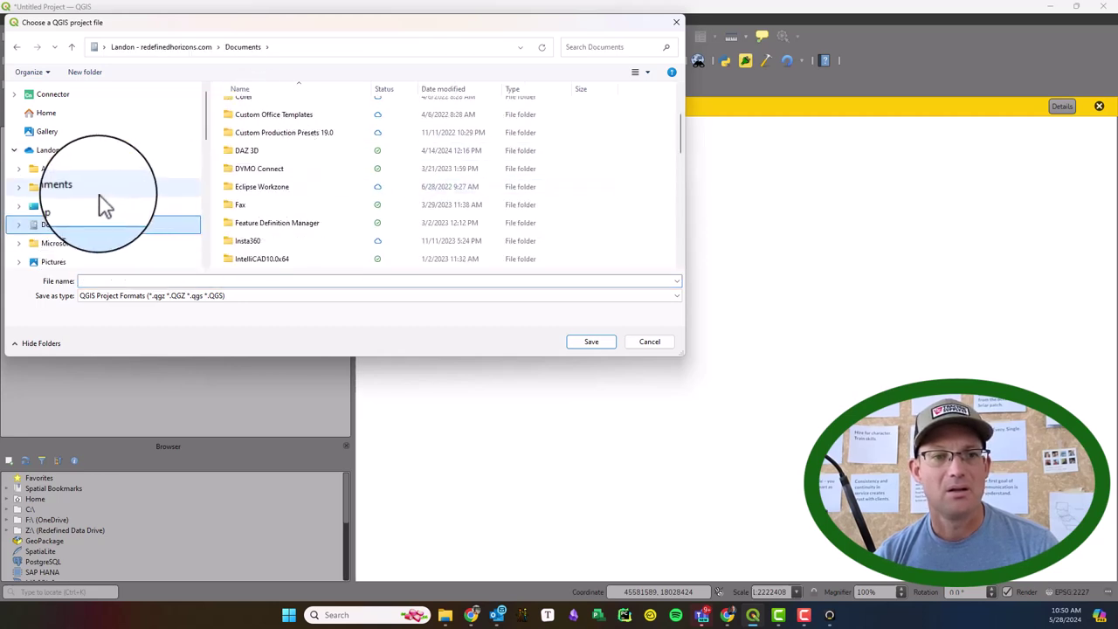
scroll(92, 210, "down", 3)
left_click(82, 206)
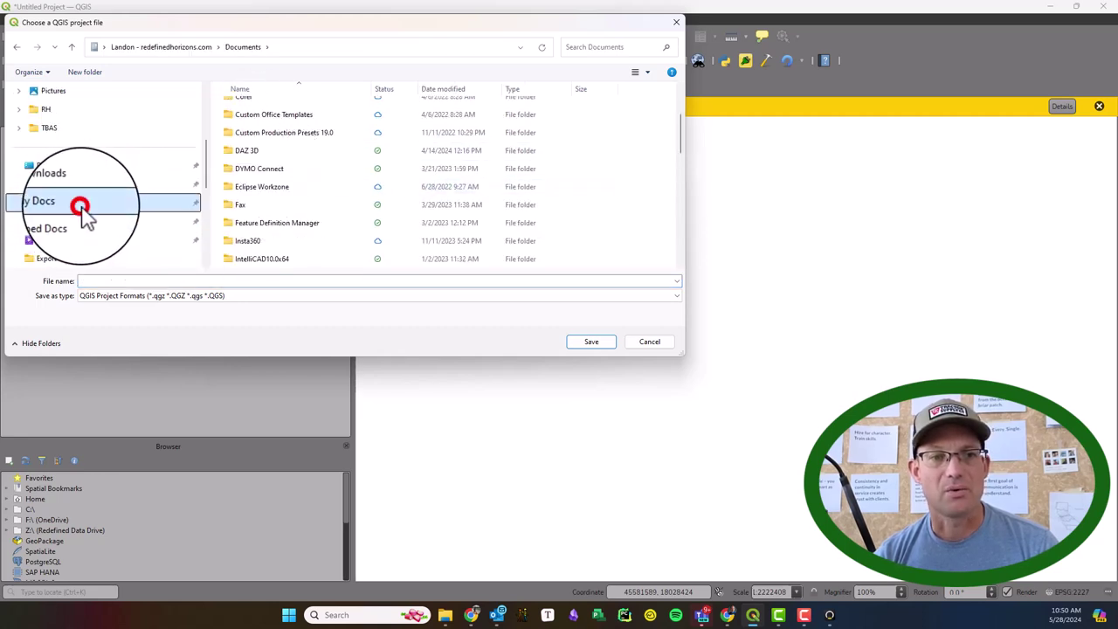
left_click(289, 281)
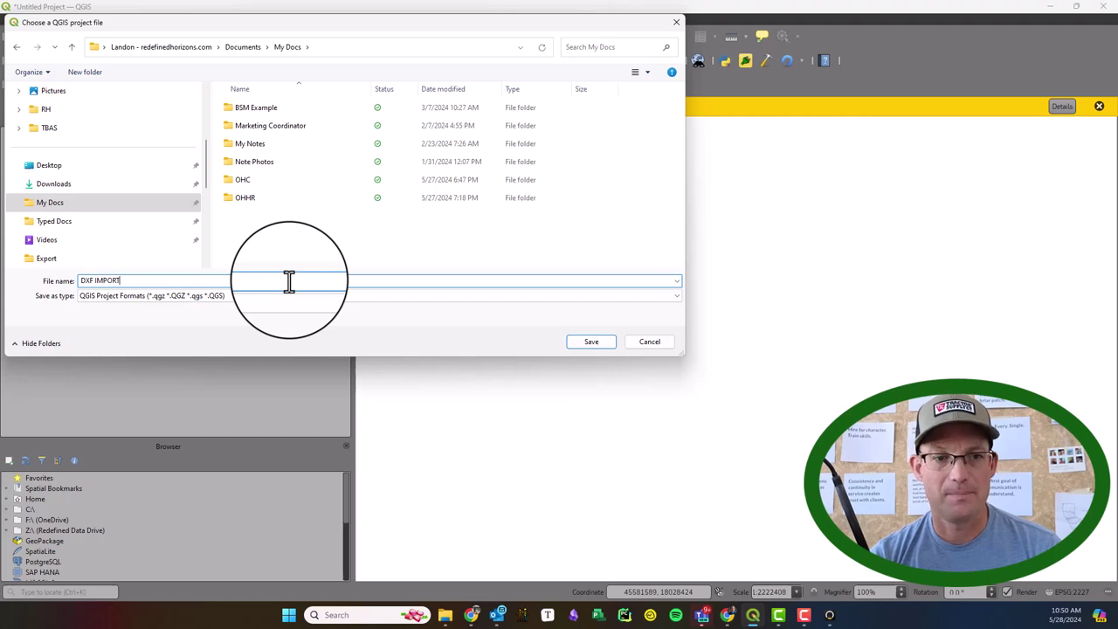
type("DXF IMPORT")
key("Return")
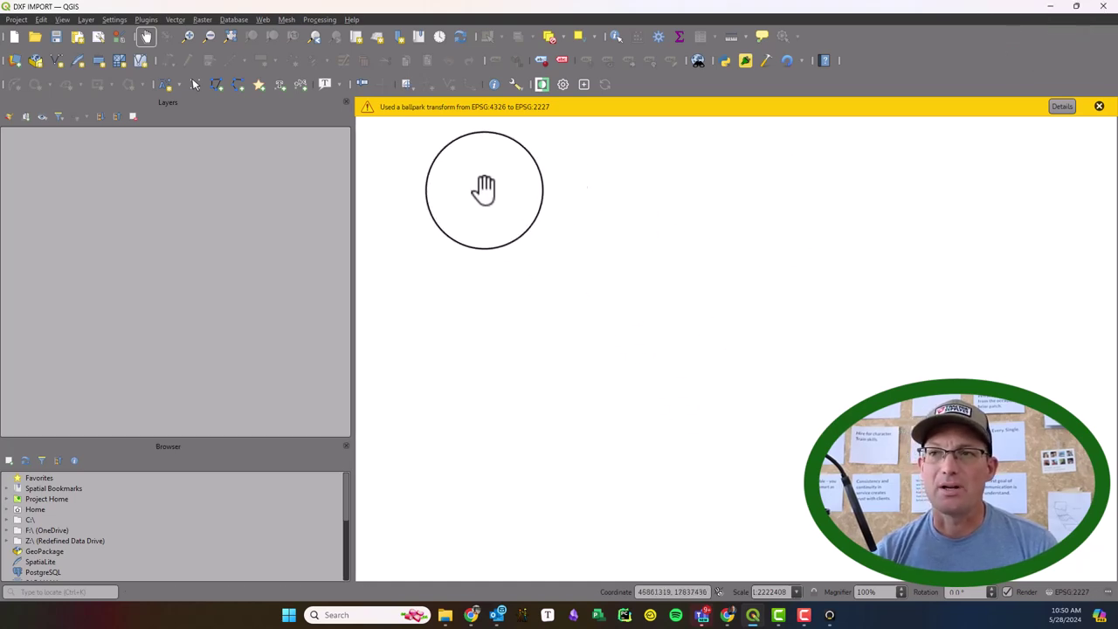
- Minimize QGIS, zoom out on Linework.dxf, and switch Carlson Survey to the Carlson workspace
left_click(1052, 8)
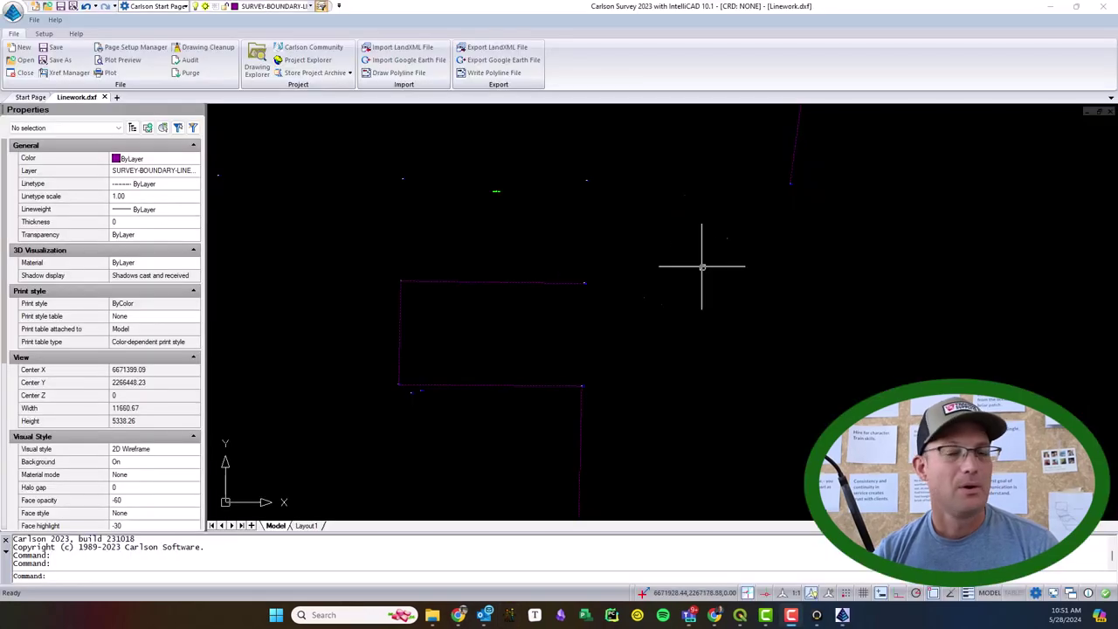
scroll(579, 254, "down", 3)
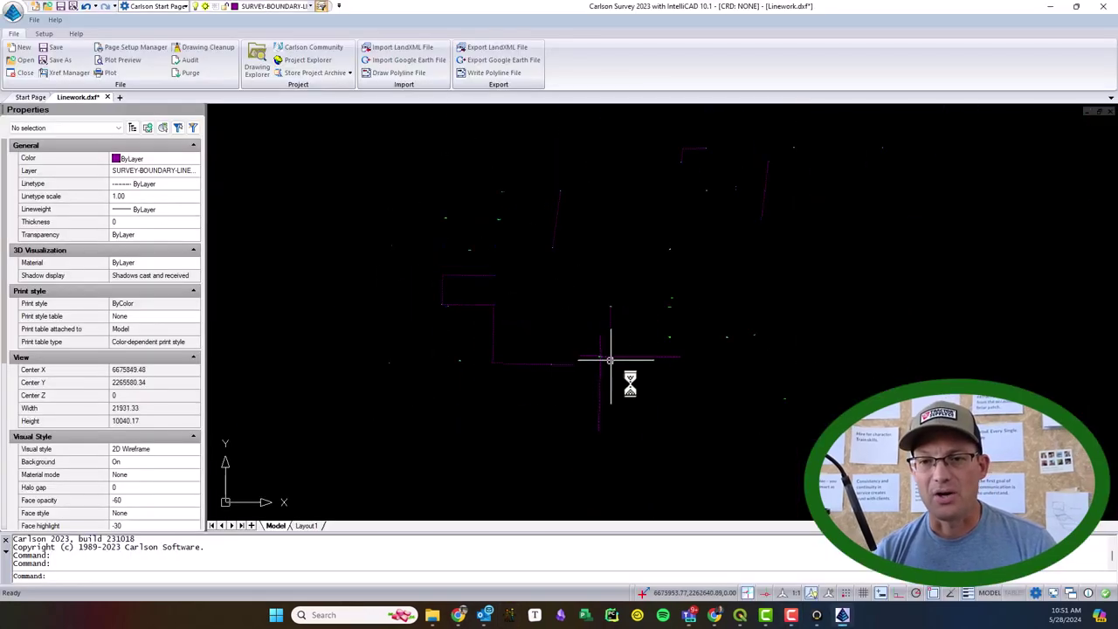
scroll(610, 360, "down", 2)
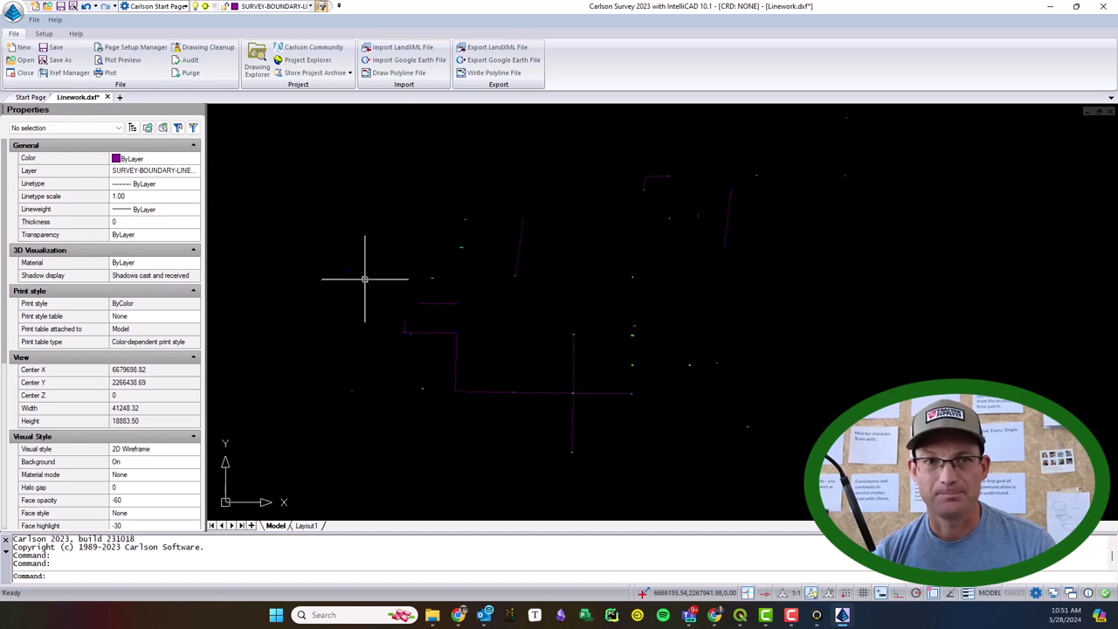
left_click(180, 7)
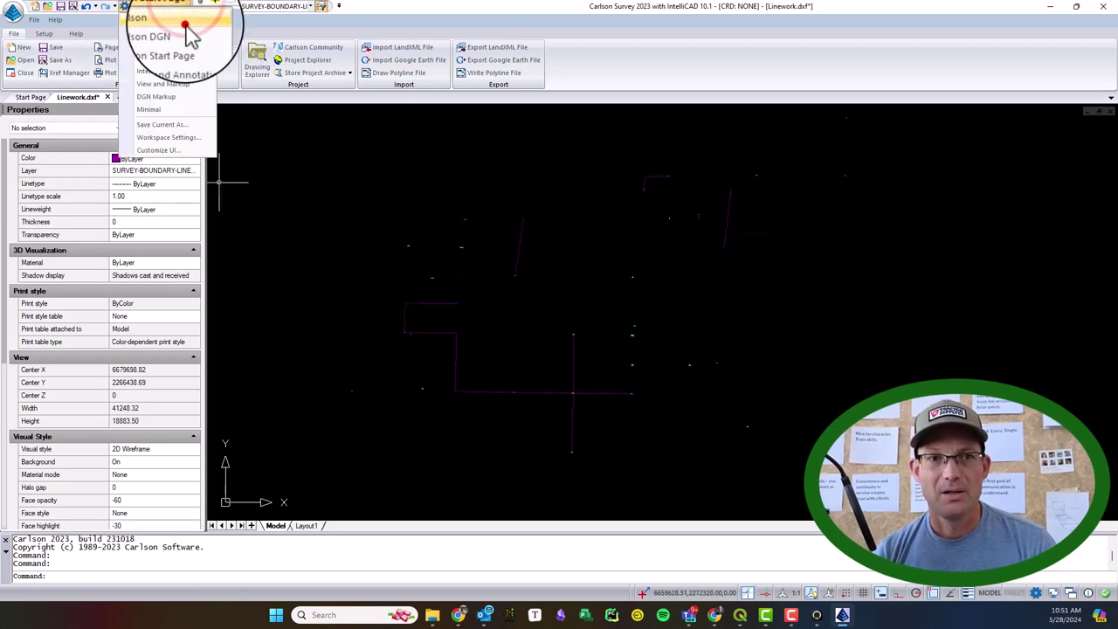
left_click(185, 23)
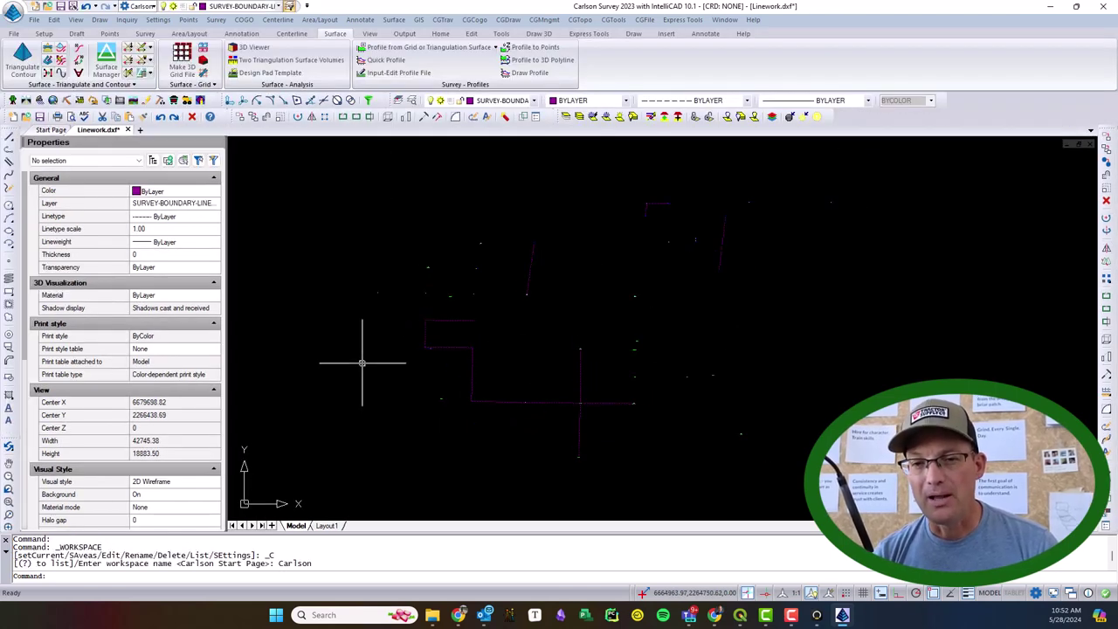
- Window-select point 6204 with its labels, select all similar objects, and delete the 195 objects
scroll(365, 367, "up", 2)
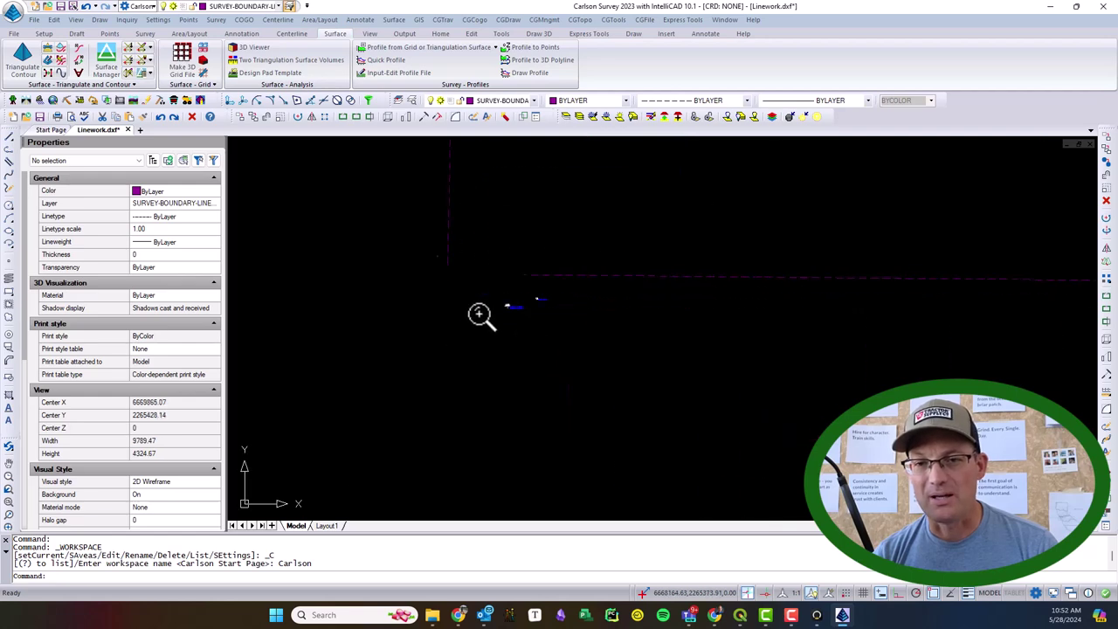
scroll(449, 219, "up", 3)
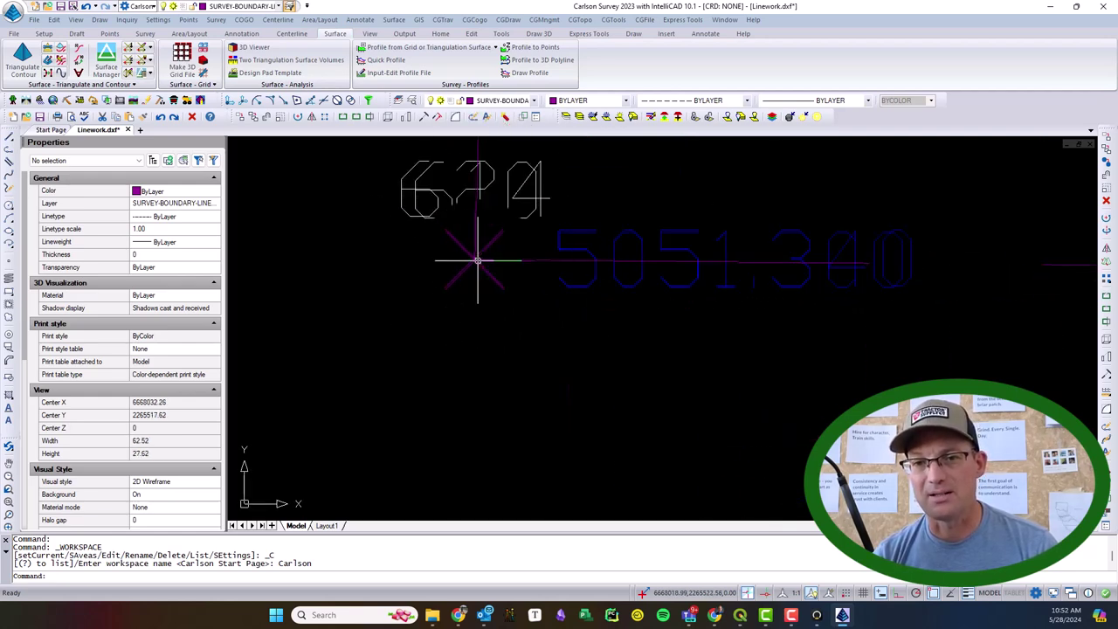
scroll(478, 261, "up", 2)
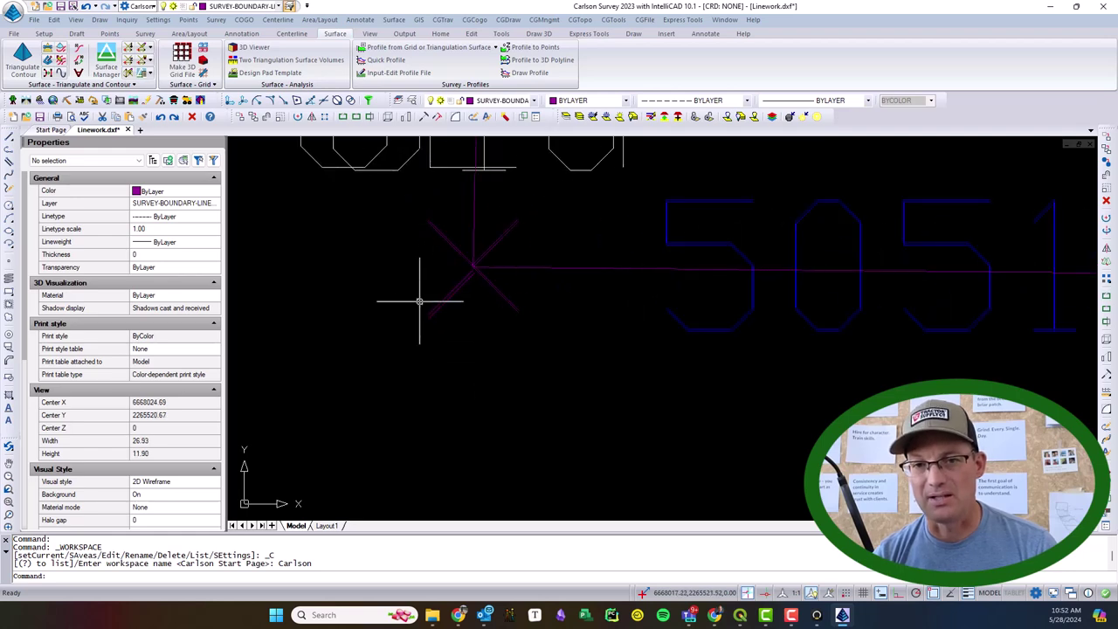
scroll(440, 282, "down", 5)
left_click(354, 184)
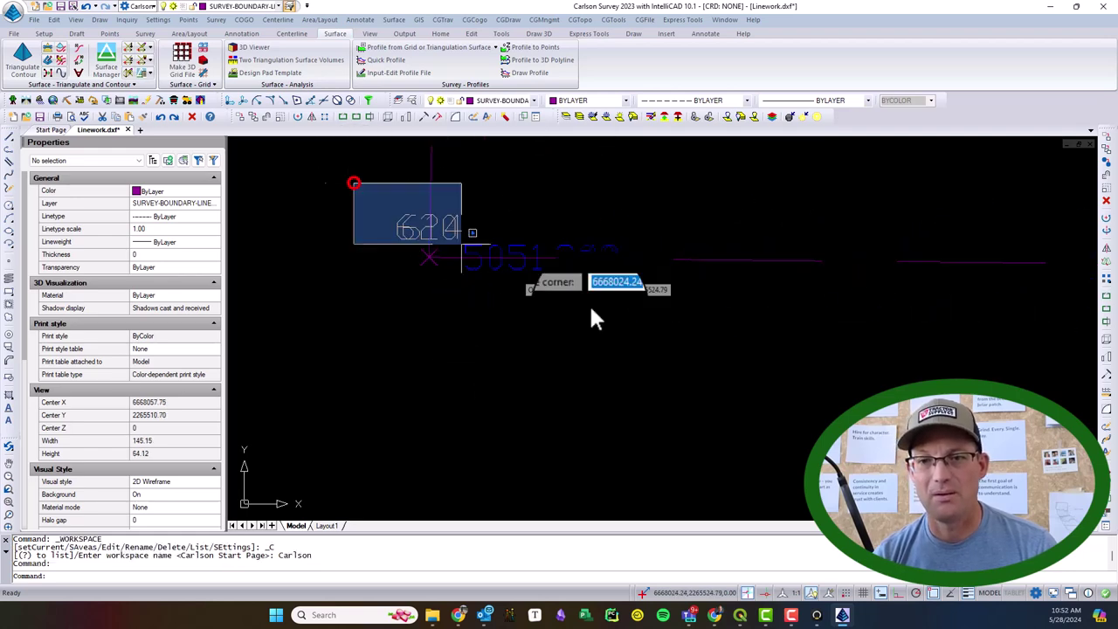
left_click(712, 348)
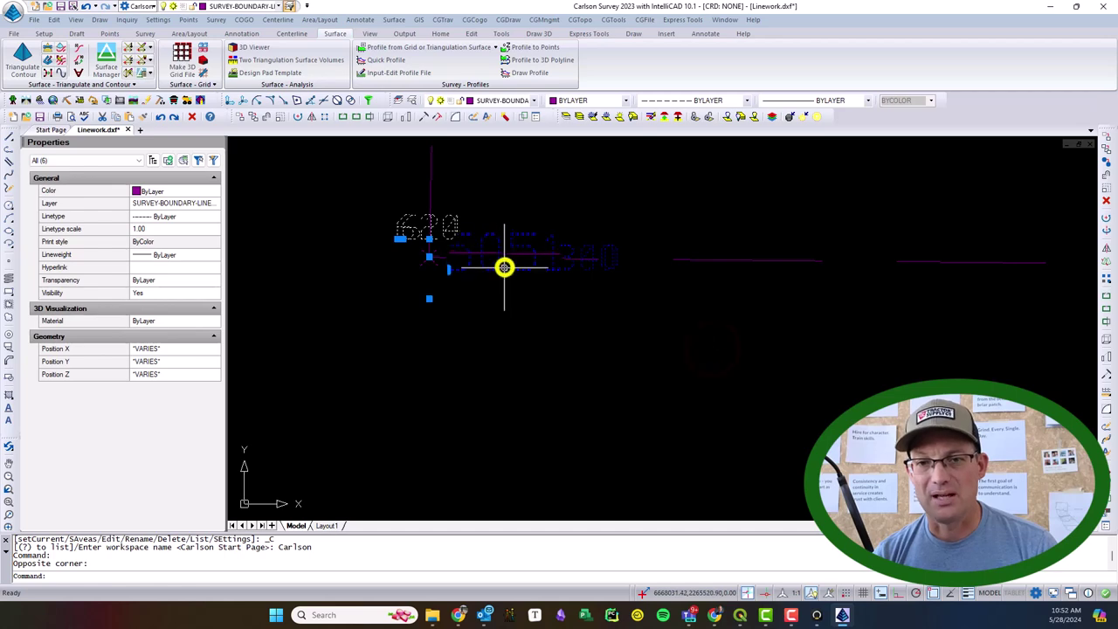
right_click(504, 267)
left_click(560, 367)
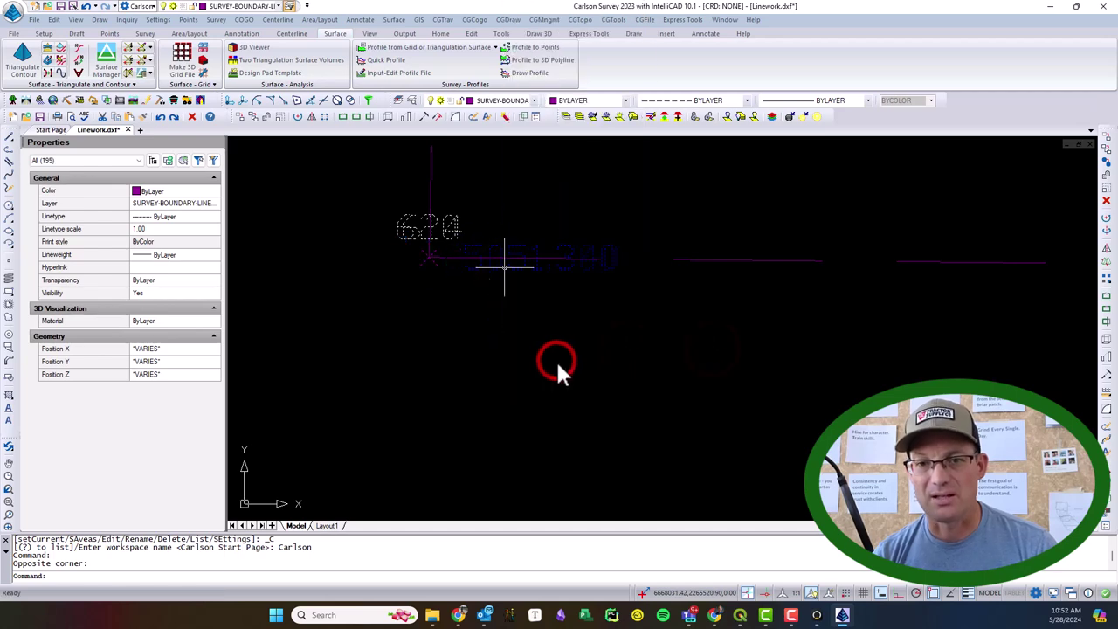
key("Delete")
- Zoom out and recentre the view to check the remaining boundary linework
scroll(432, 358, "down", 1)
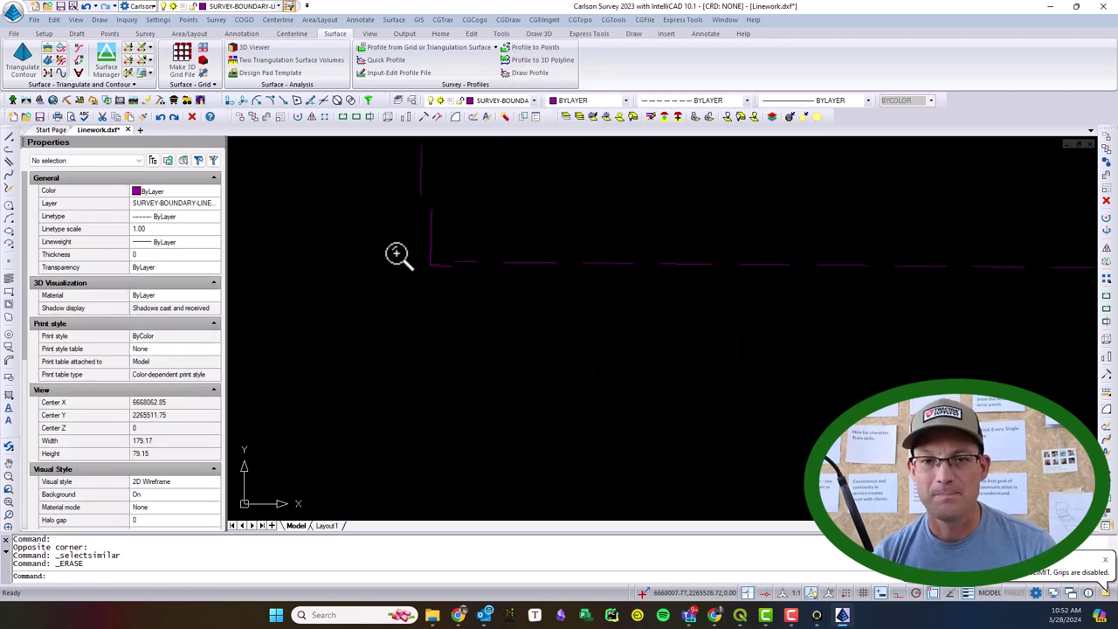
scroll(398, 285, "down", 2)
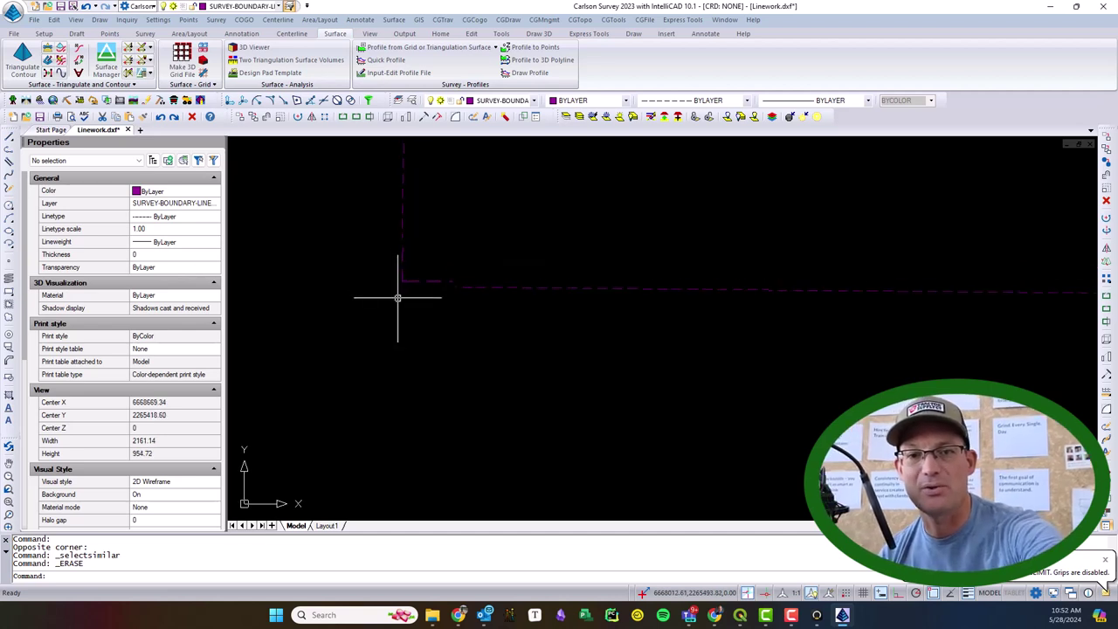
scroll(403, 301, "down", 2)
scroll(408, 307, "down", 6)
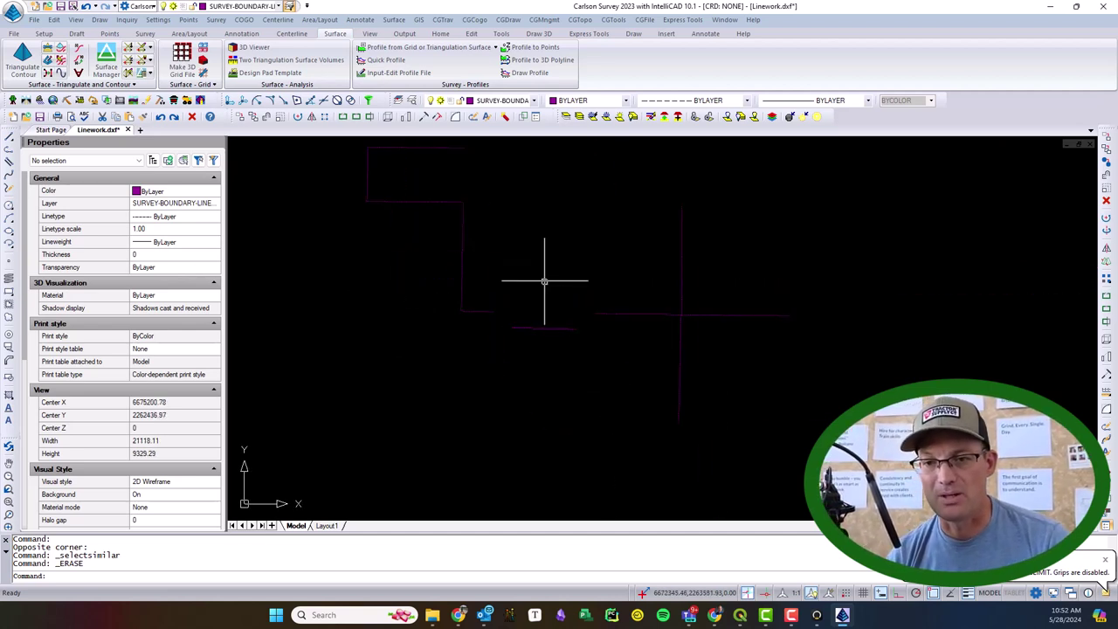
left_click_drag(547, 284, 521, 357)
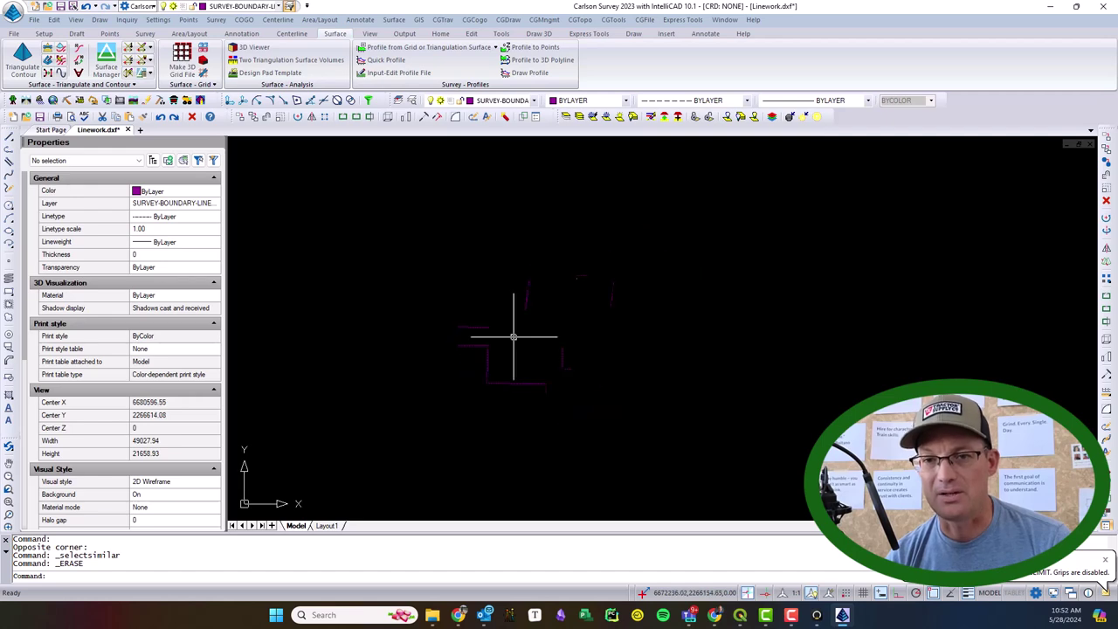
scroll(586, 282, "up", 3)
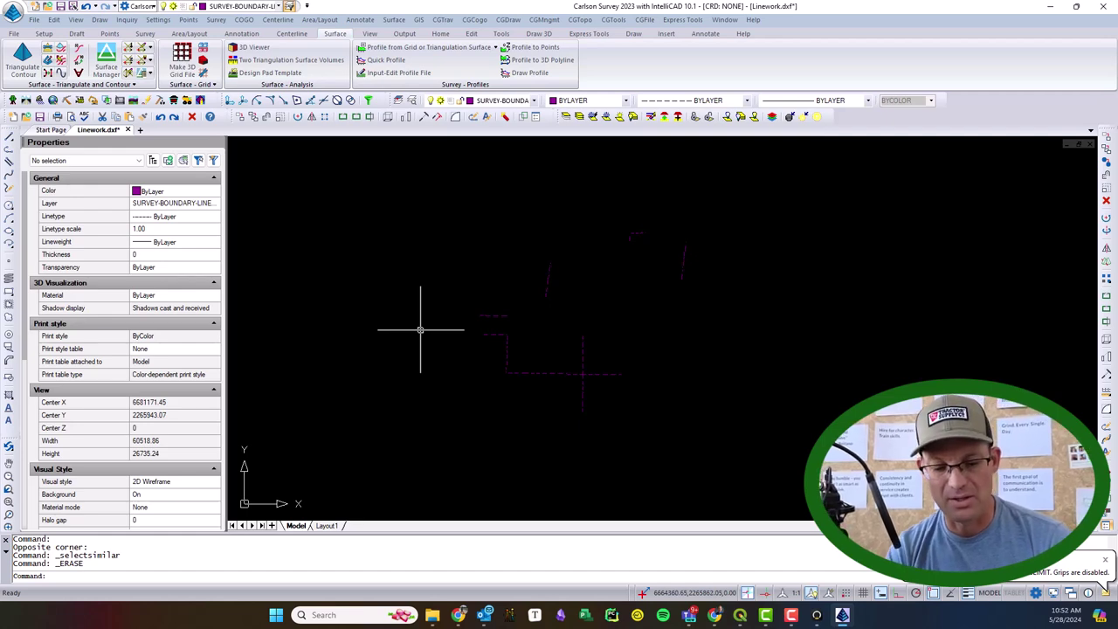
- Run DXFOUT and export the drawing to the network data drive as BNDY 2024
type("D")
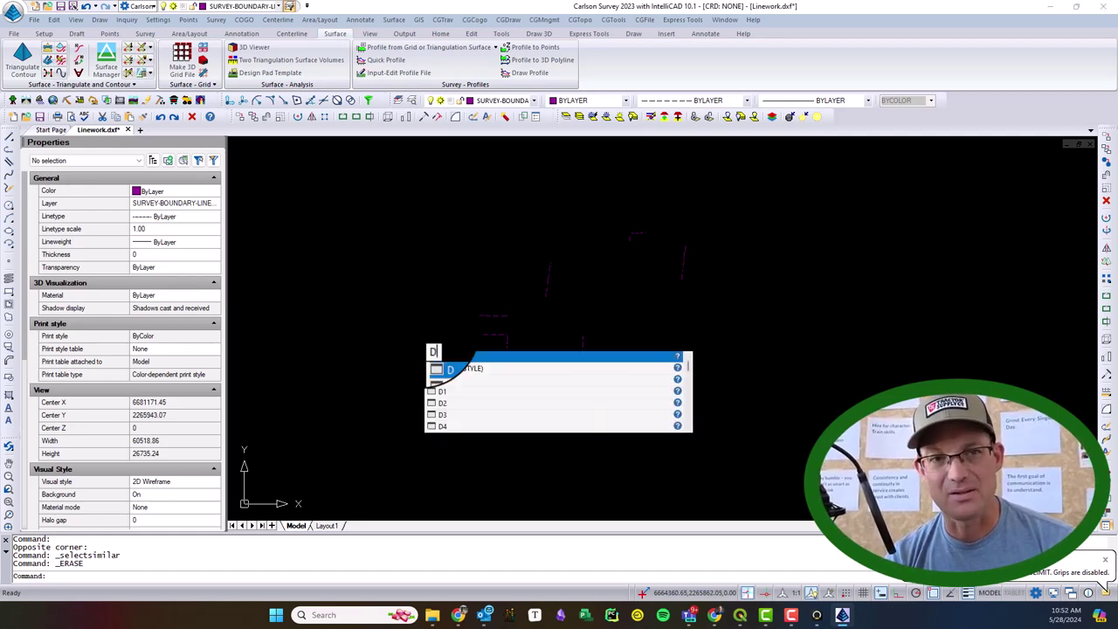
type("XFO")
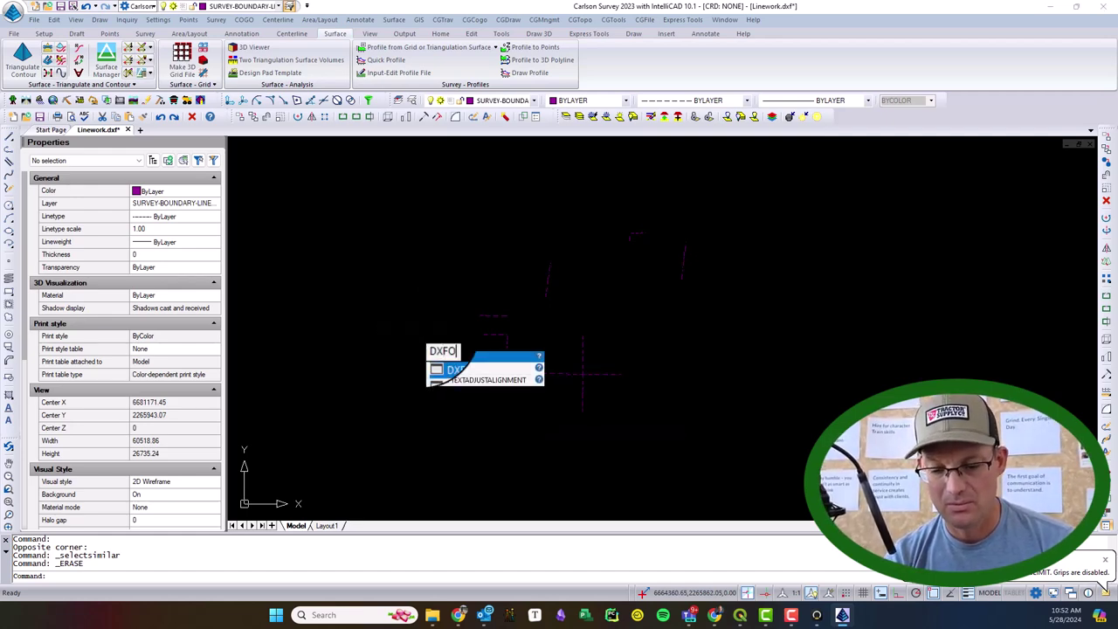
type("UT")
key("Return")
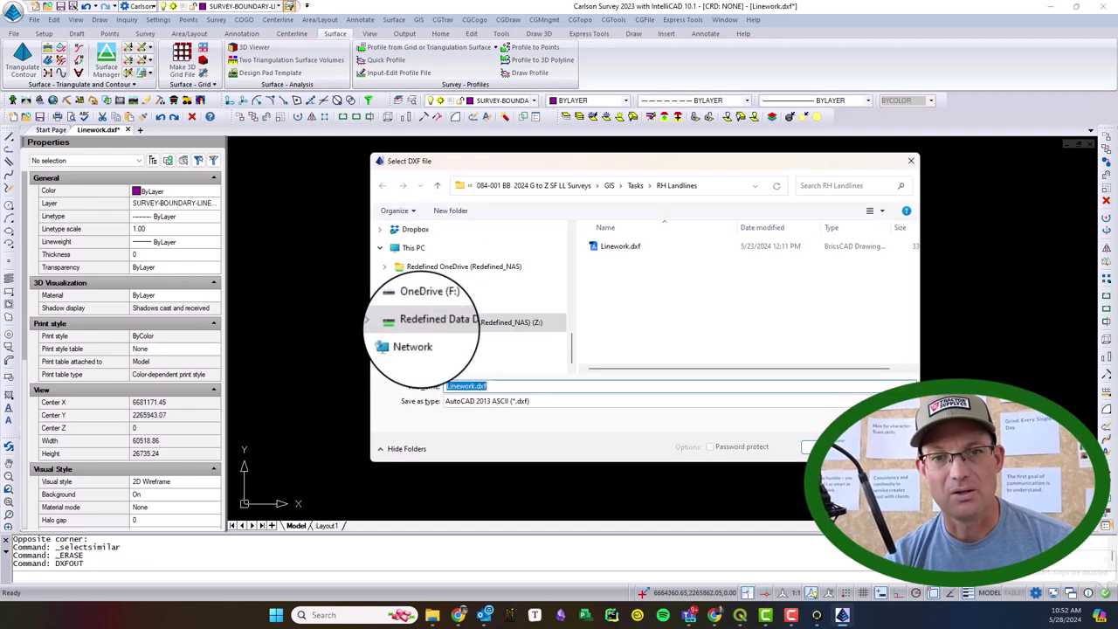
left_click(424, 322)
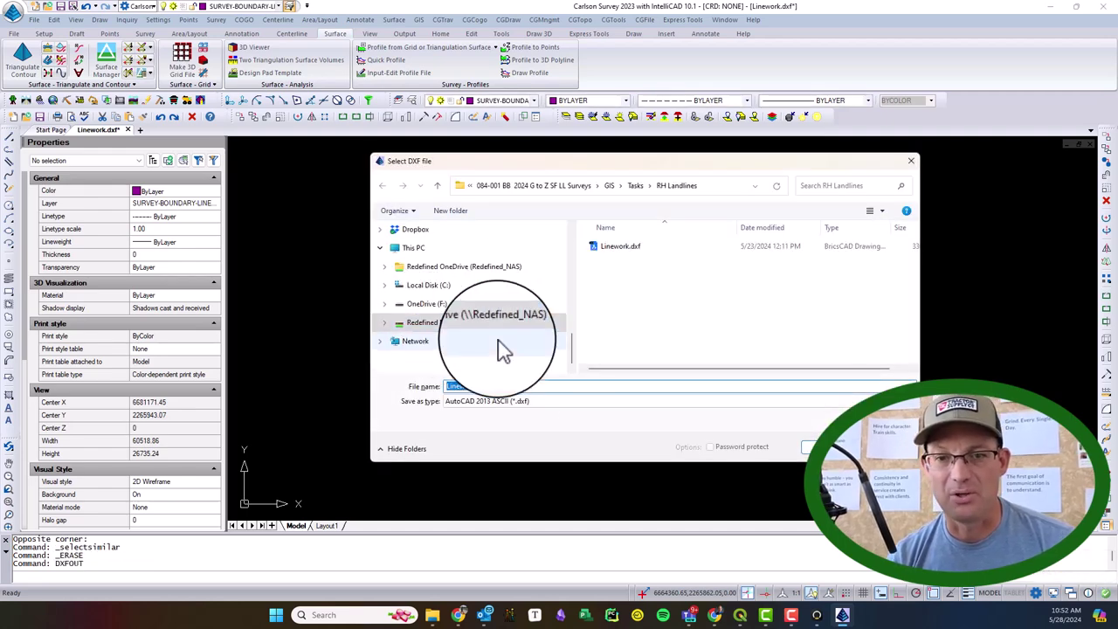
left_click(474, 386)
double_click(474, 387)
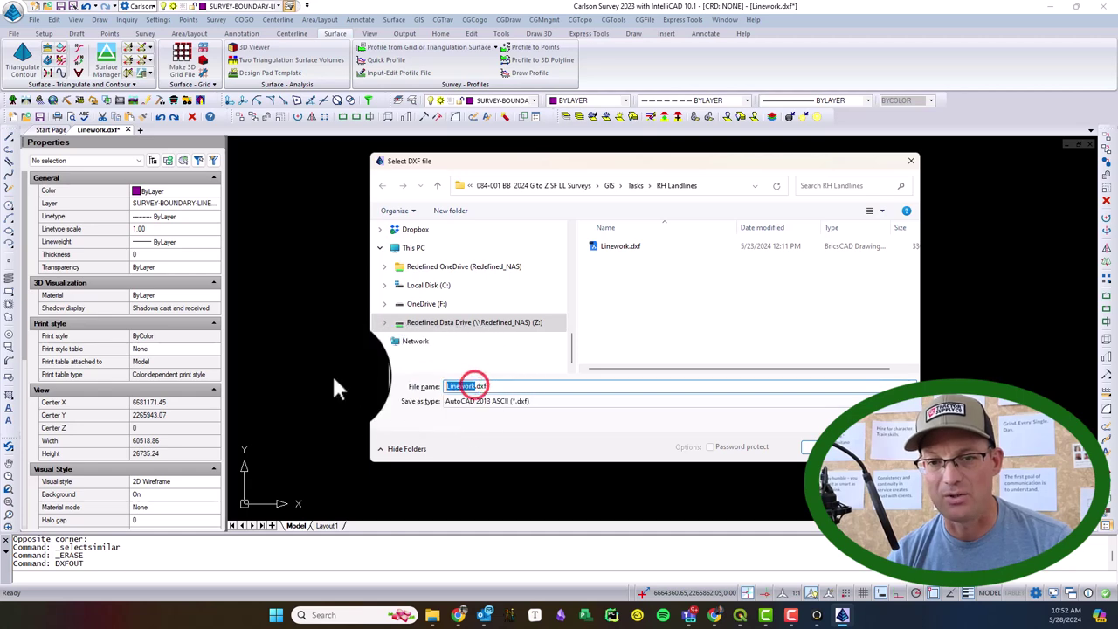
type("B")
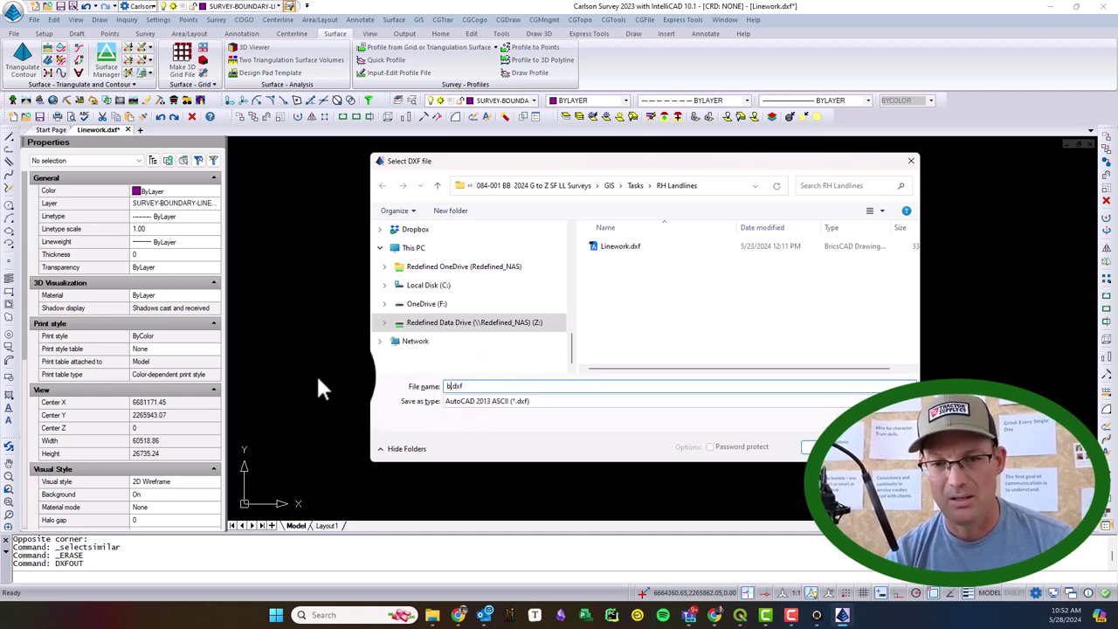
type("NDY7")
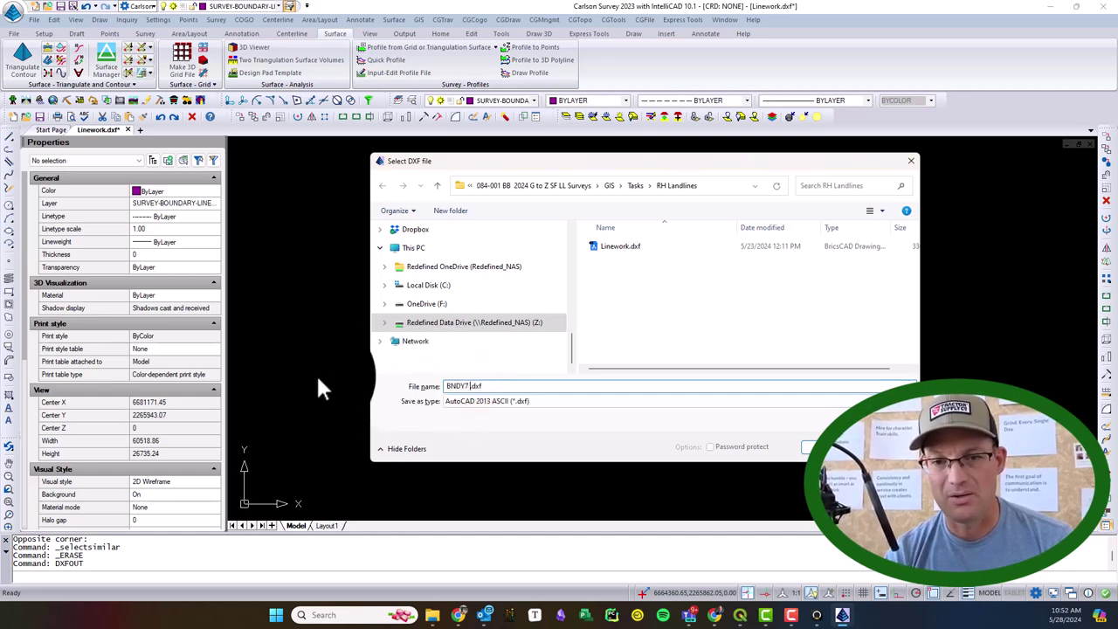
type(" 2024")
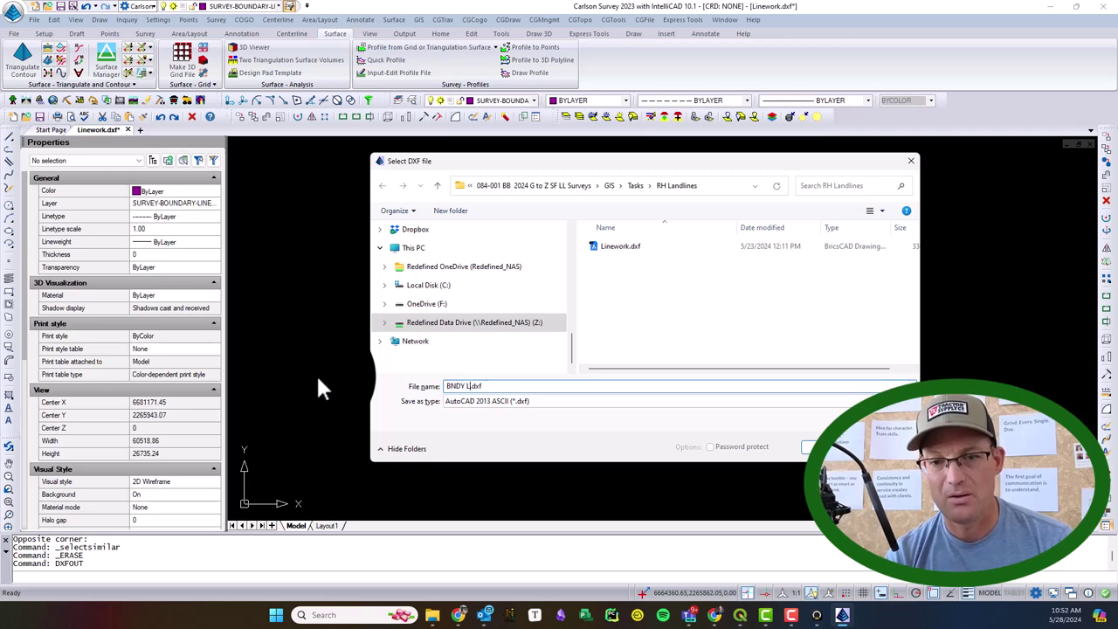
key("Return")
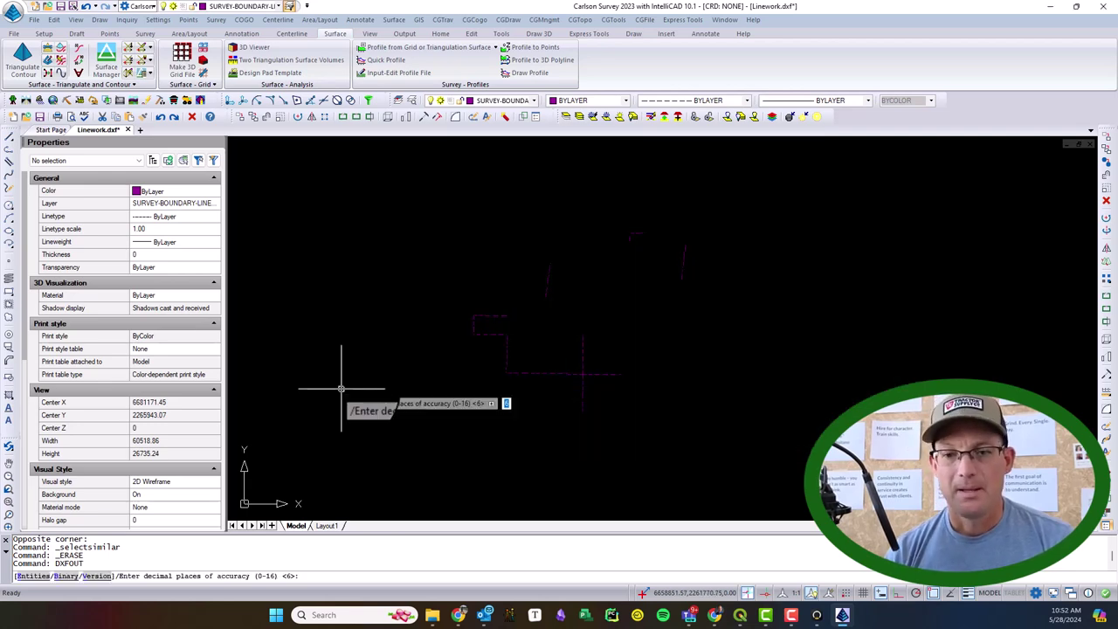
- Complete the export with 8 decimal places, then exit Carlson without saving Linework.dxf
type("8")
key("Return")
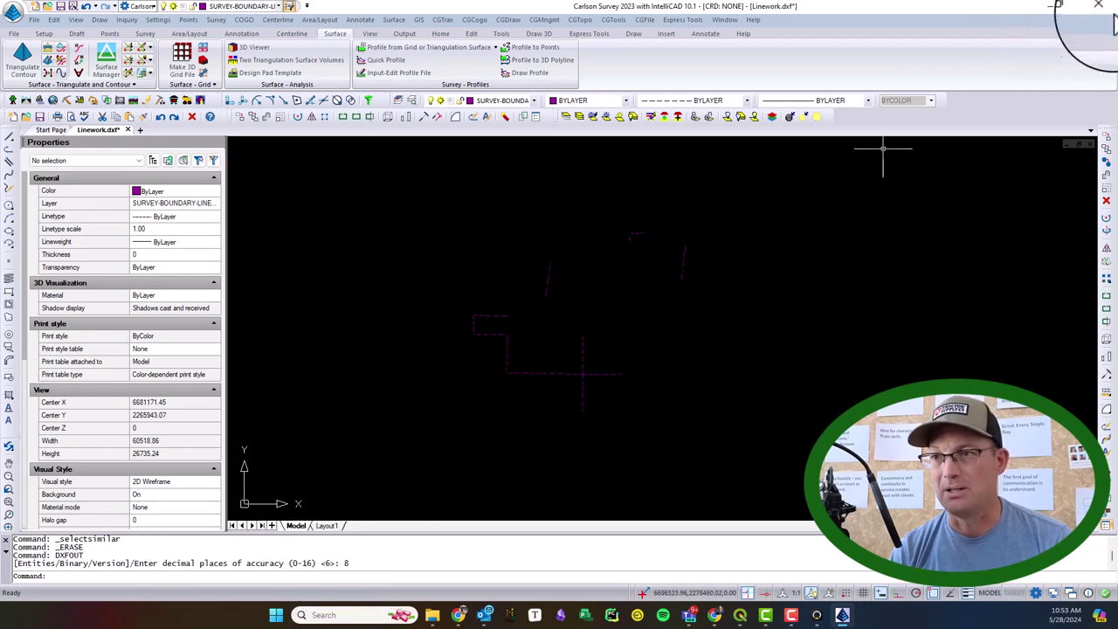
left_click(1107, 10)
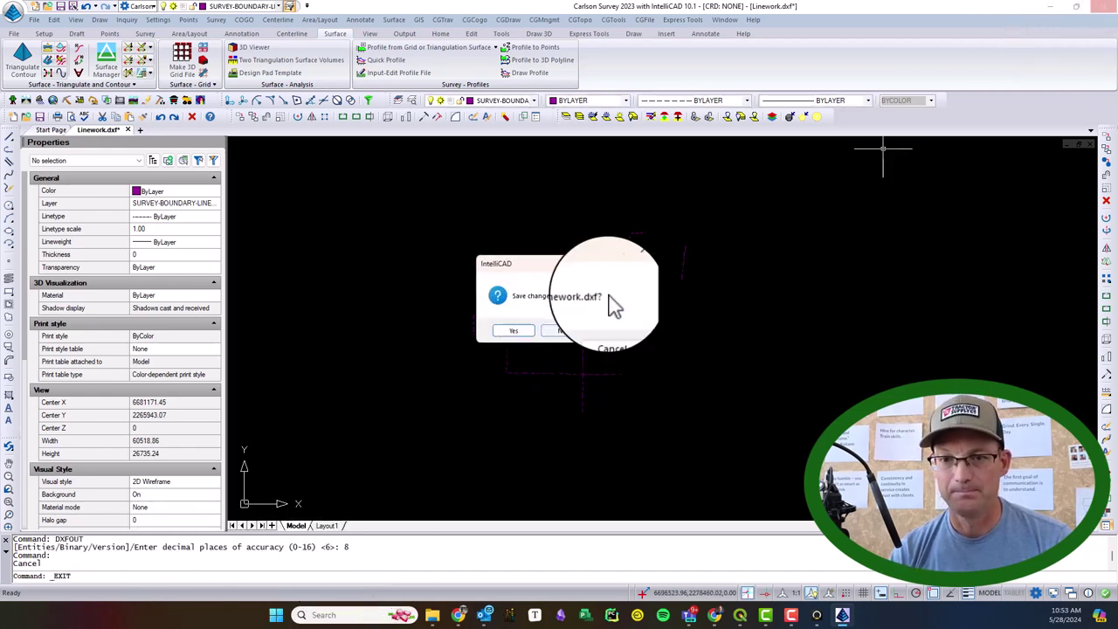
left_click(559, 332)
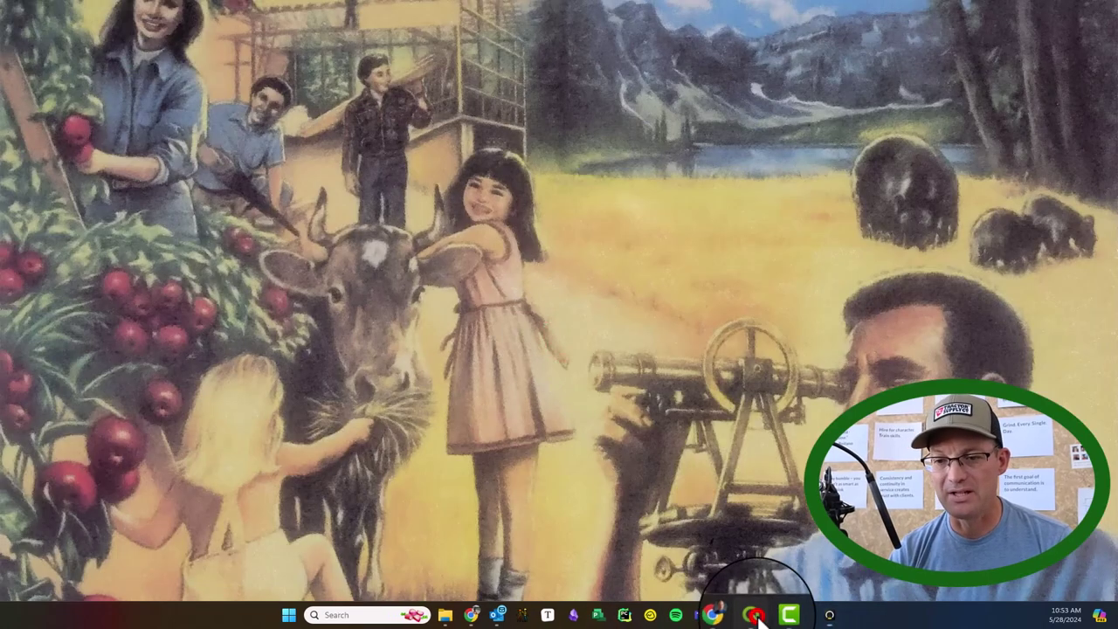
- Bring QGIS back, dismiss the ballpark transform warning, and start adding a vector layer from file
left_click(753, 615)
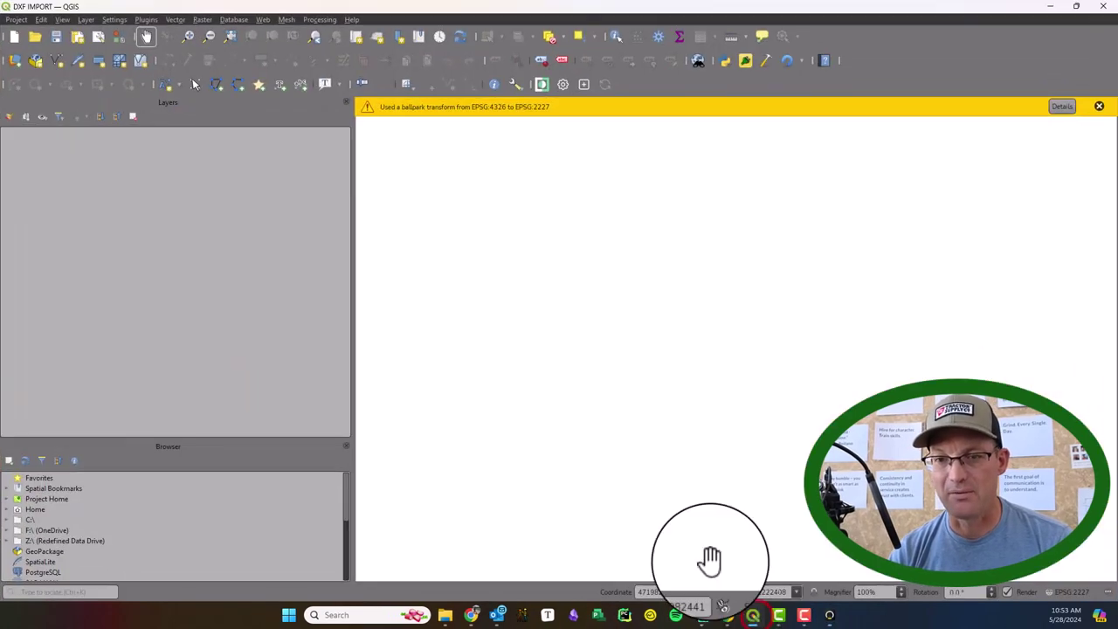
left_click(1098, 106)
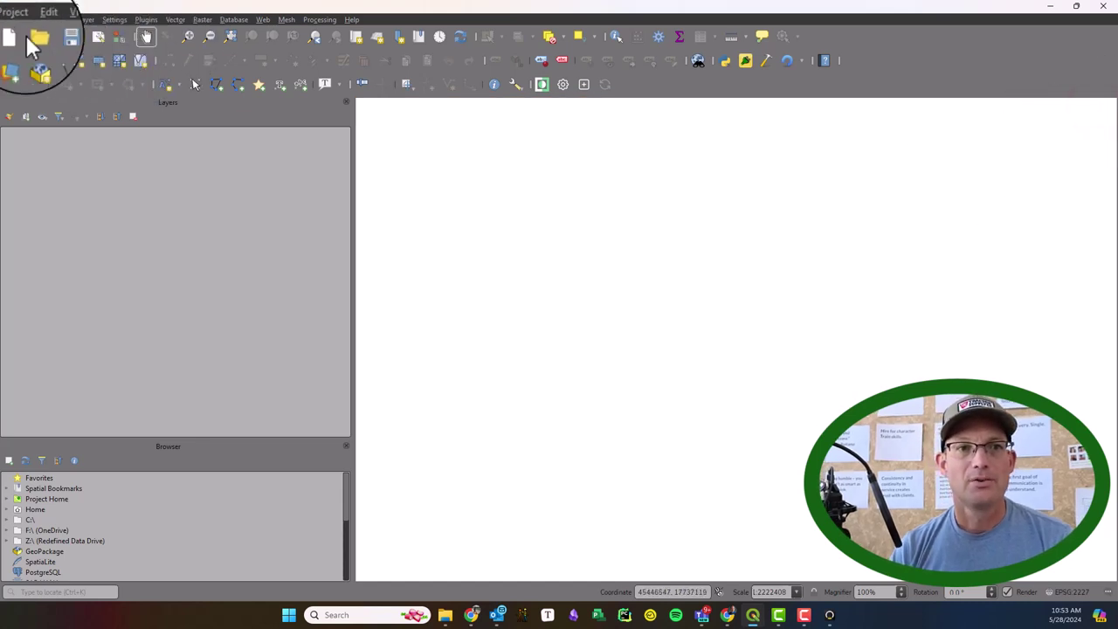
left_click(84, 19)
mouse_move(122, 68)
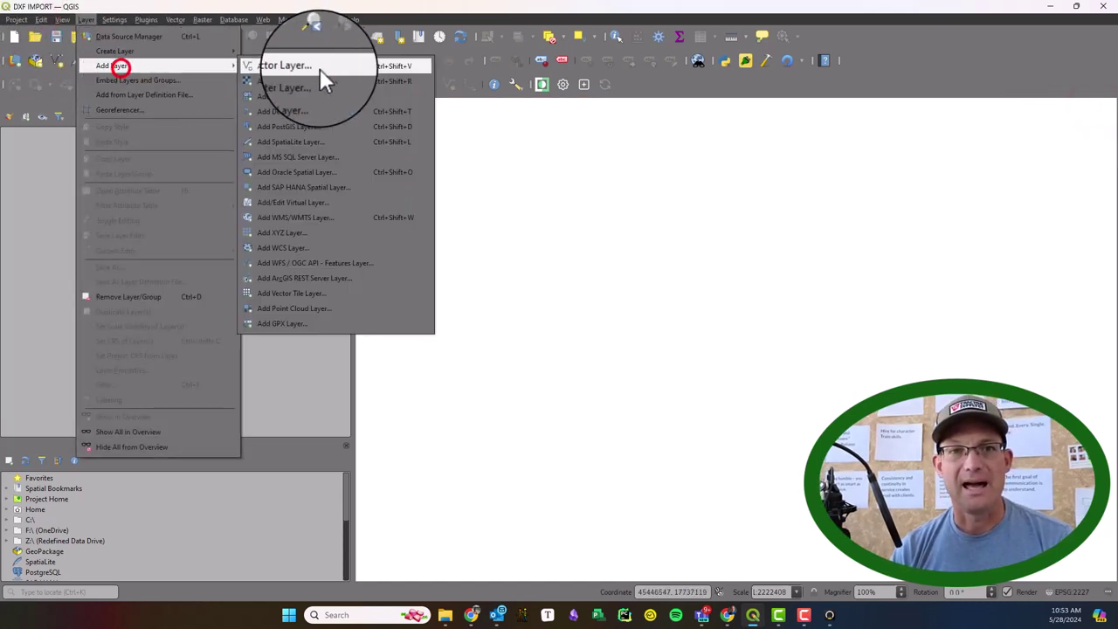
left_click(322, 68)
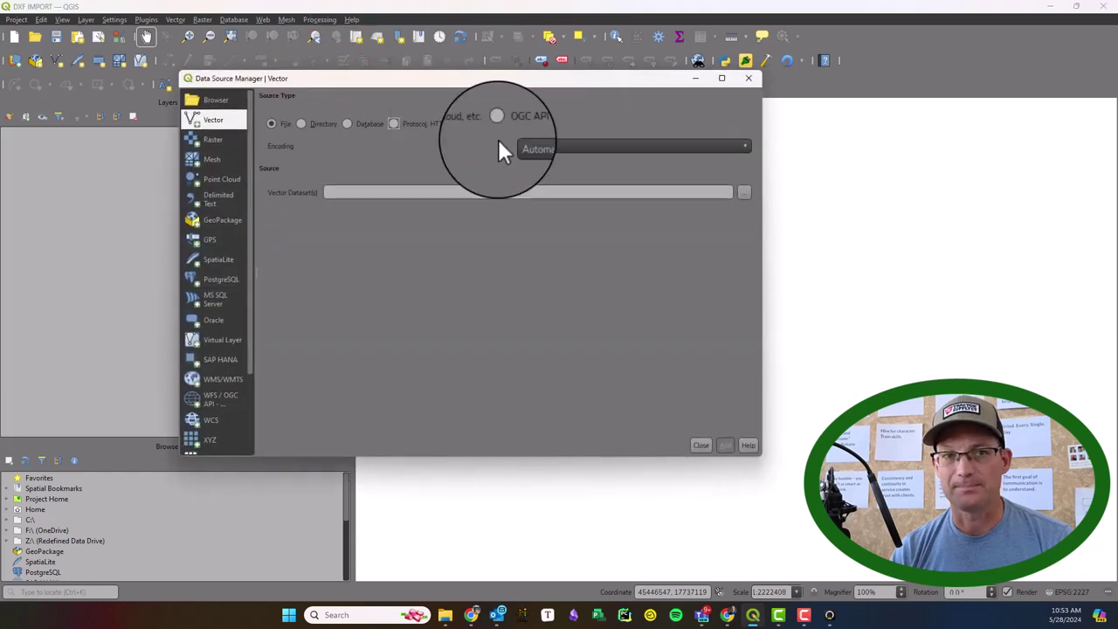
left_click(740, 194)
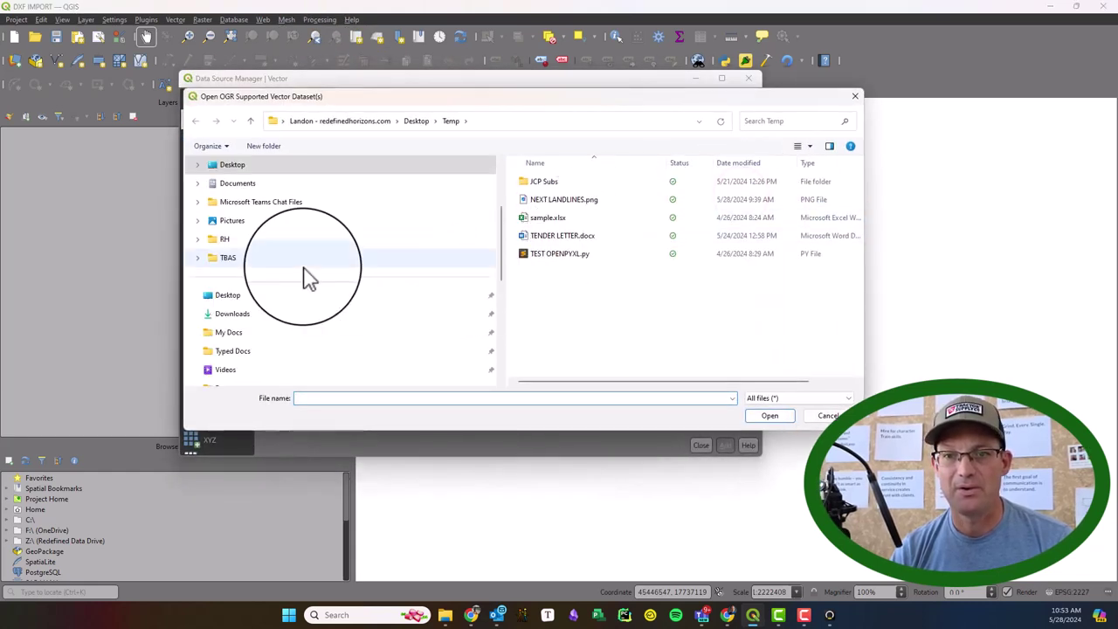
- Browse to Redefined Data Drive > Jobs > 084-001 BB > GIS > Tasks > RH Landlines
scroll(262, 305, "down", 5)
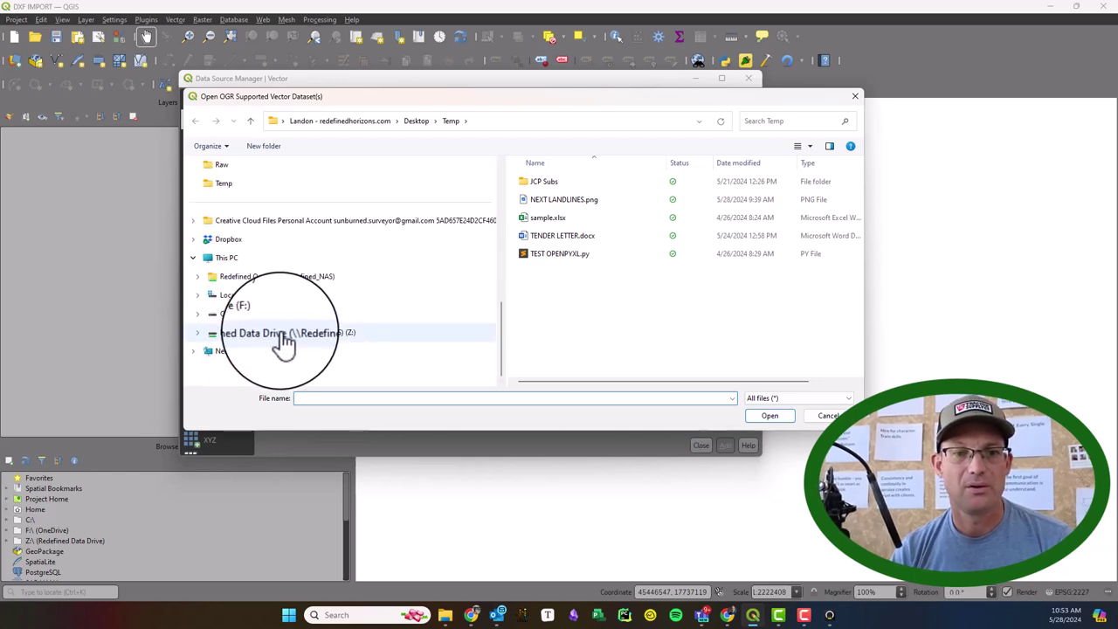
left_click(281, 333)
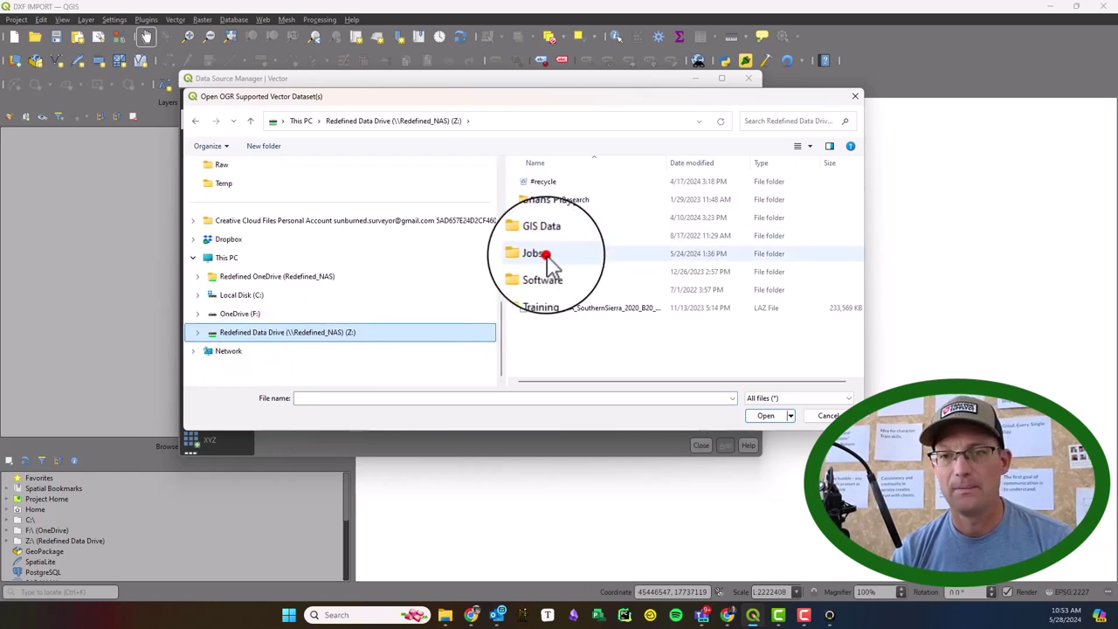
double_click(544, 254)
scroll(537, 251, "down", 5)
scroll(568, 262, "up", 5)
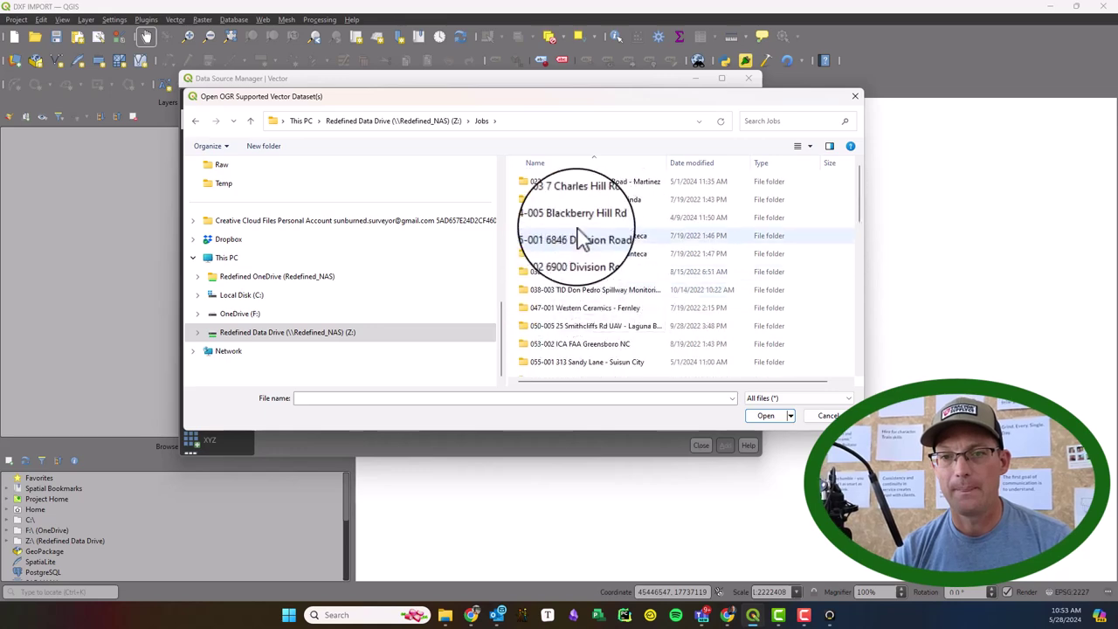
scroll(581, 240, "down", 6)
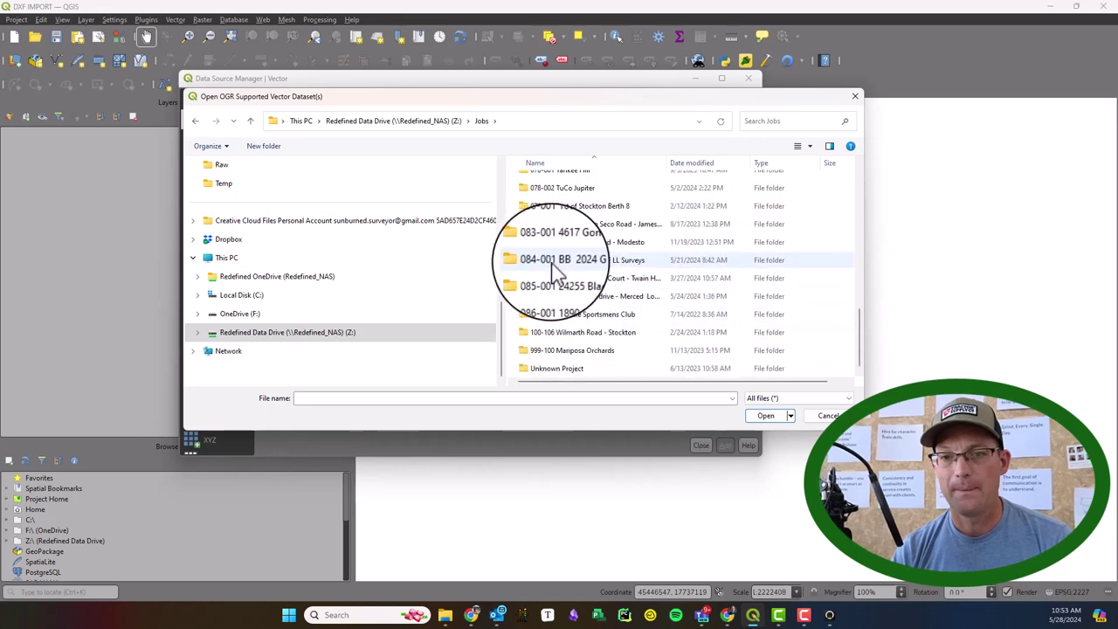
double_click(546, 259)
left_click(543, 208)
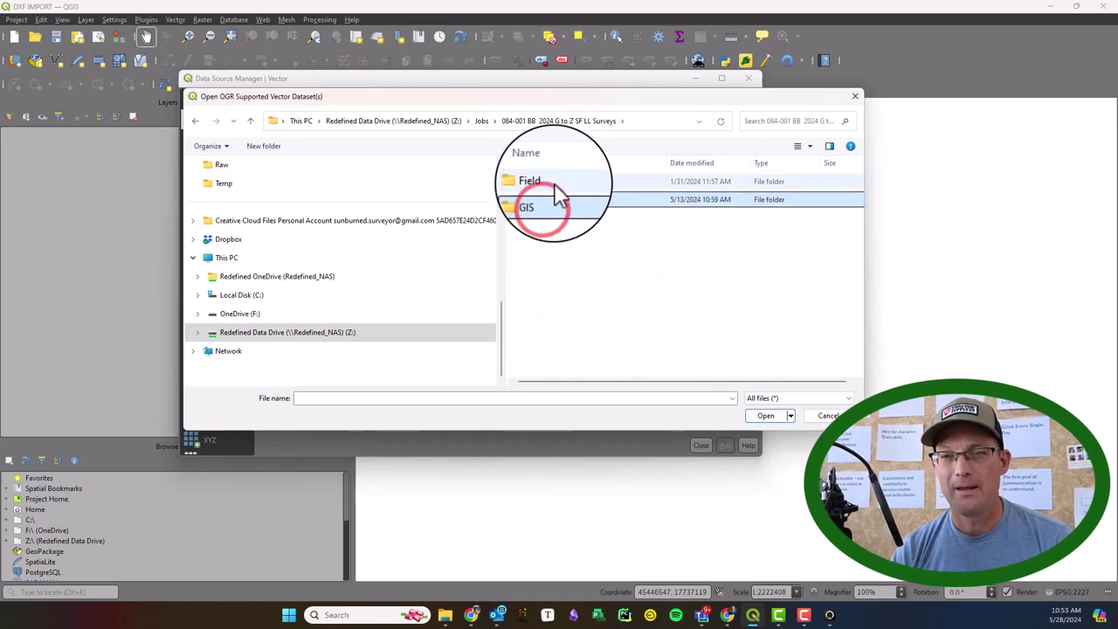
double_click(552, 201)
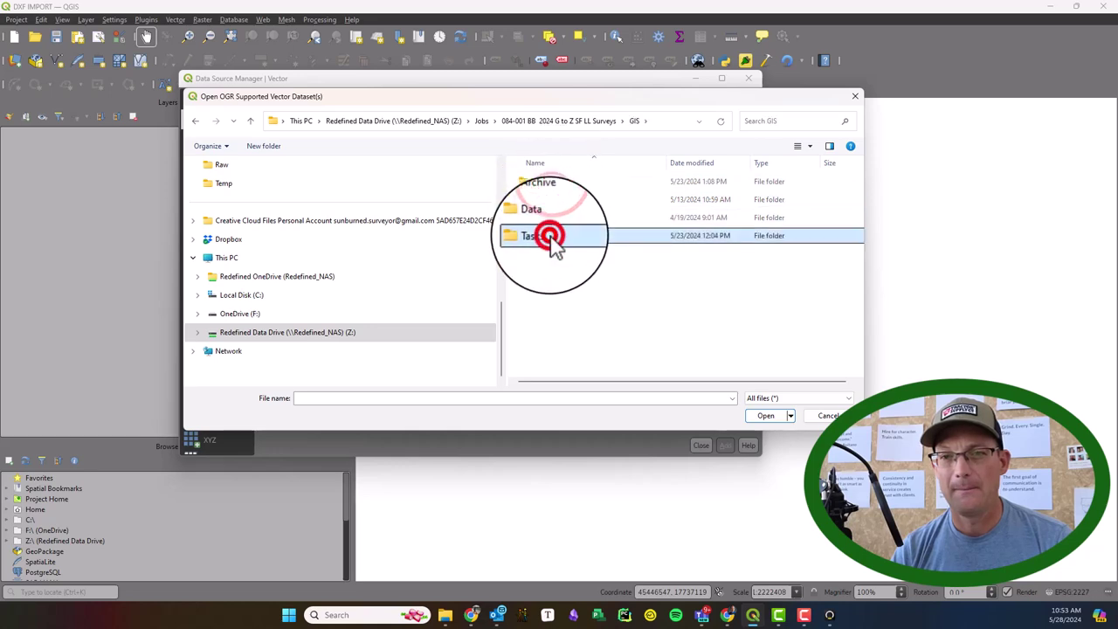
double_click(549, 235)
double_click(559, 181)
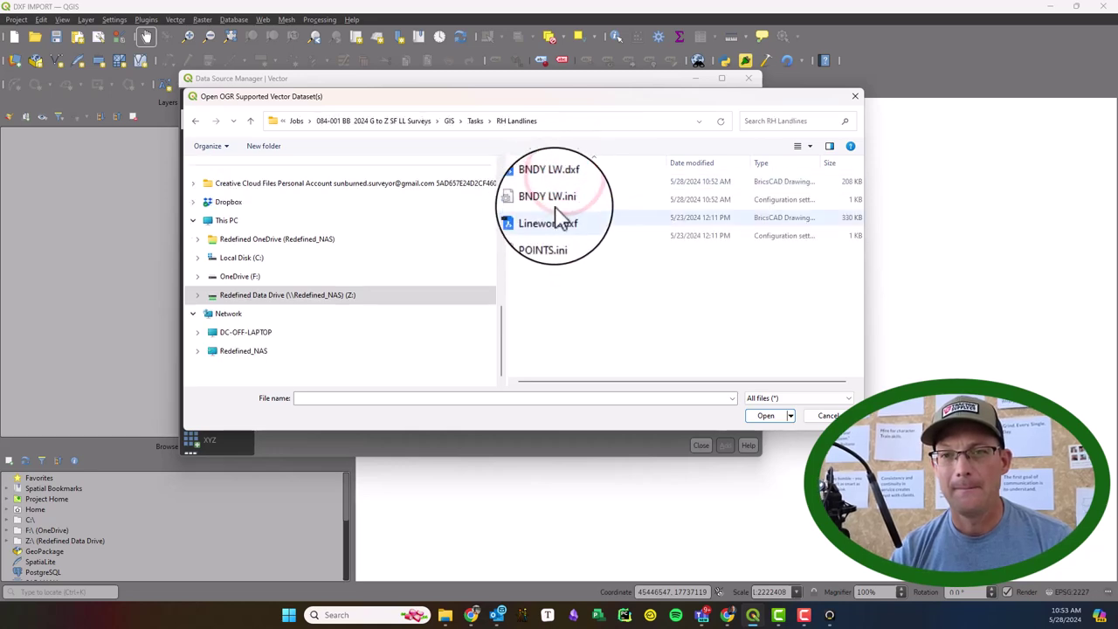
- Delete the old Linework.dxf, BNDY LW.ini and POINTS.ini files from RH Landlines
left_click(561, 223)
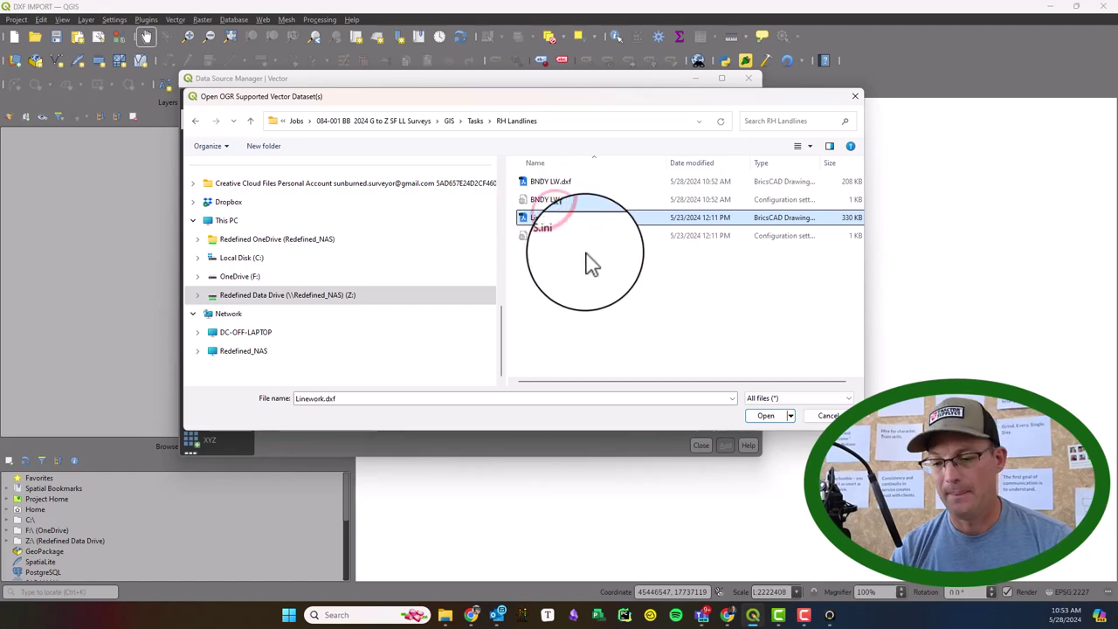
key("Delete")
left_click(601, 349)
left_click(543, 199)
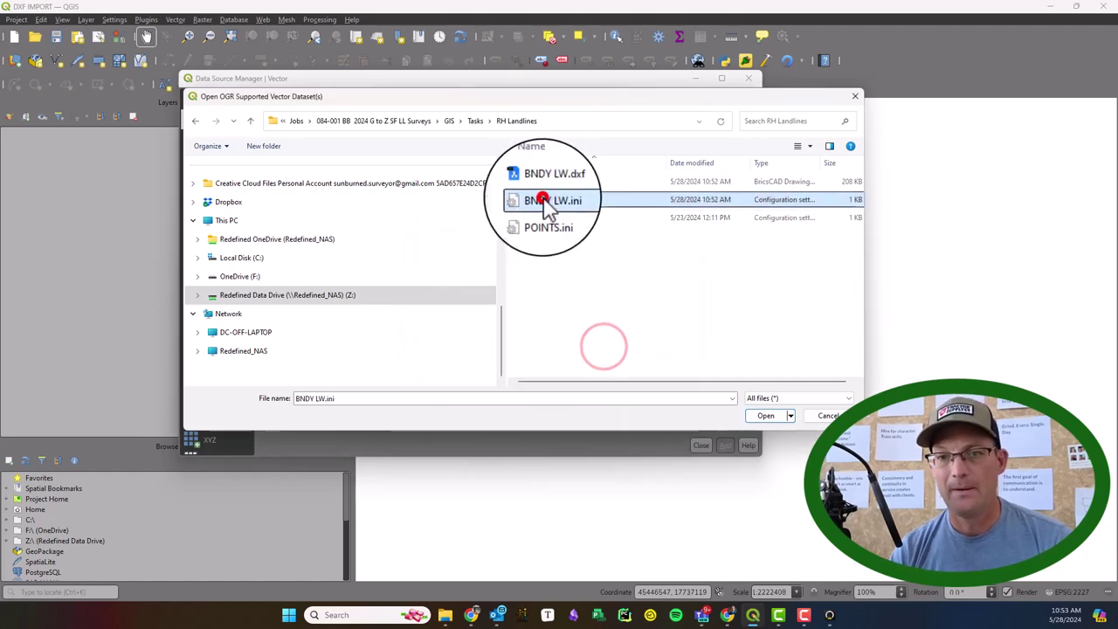
left_click(546, 227, "ctrl")
key("Delete")
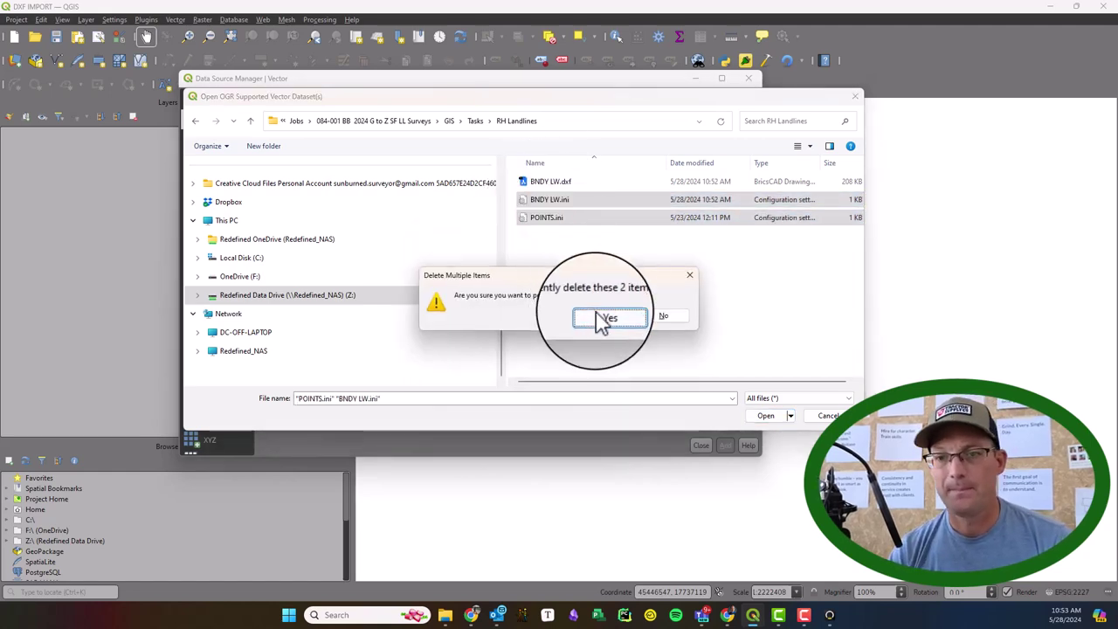
left_click(601, 319)
- Load the entities sublayer of BNDY LW.dxf onto the map
left_click(550, 181)
left_click(766, 415)
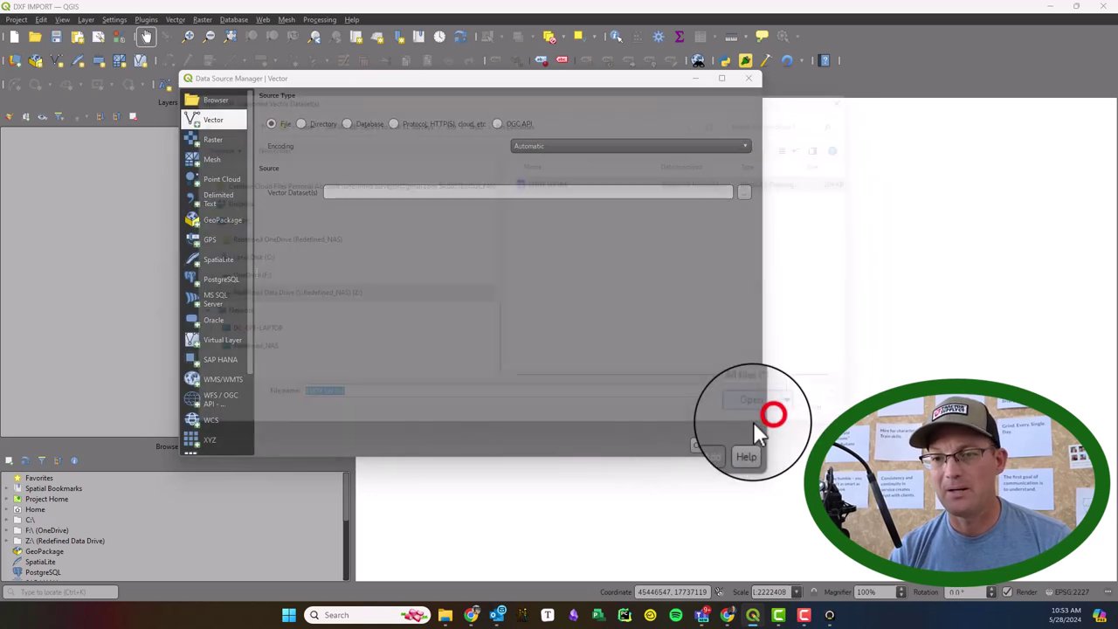
left_click(725, 446)
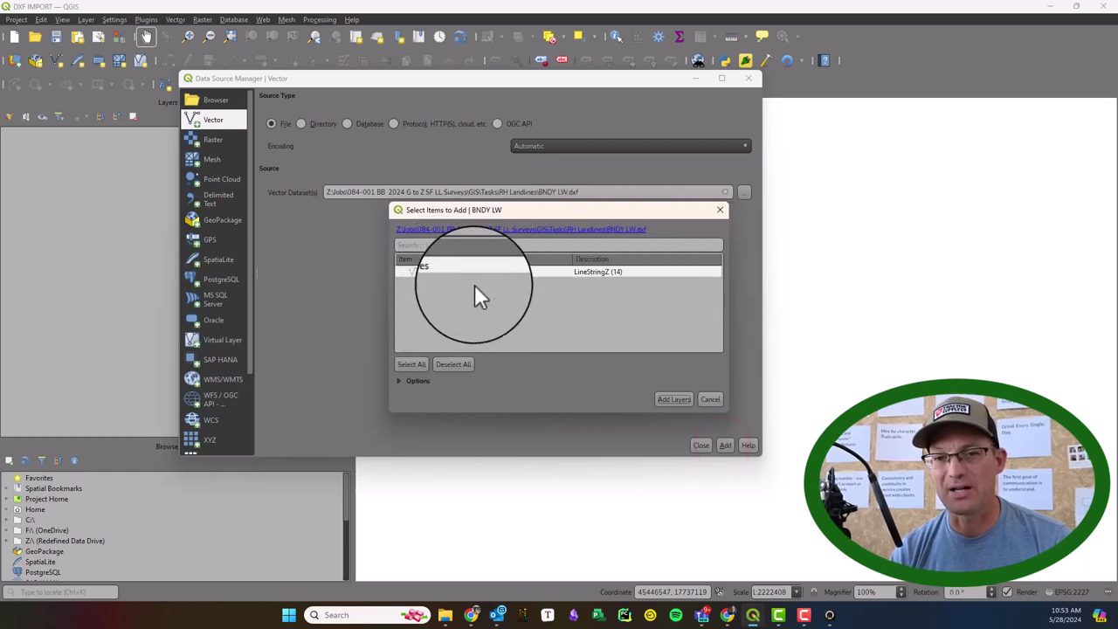
left_click(481, 271)
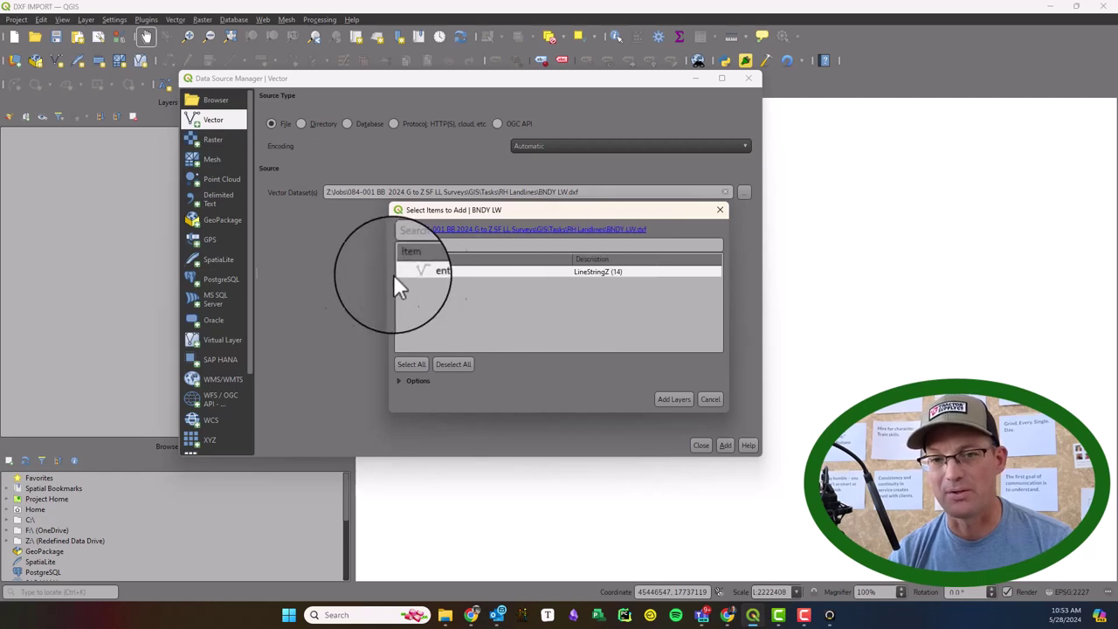
left_click(417, 271)
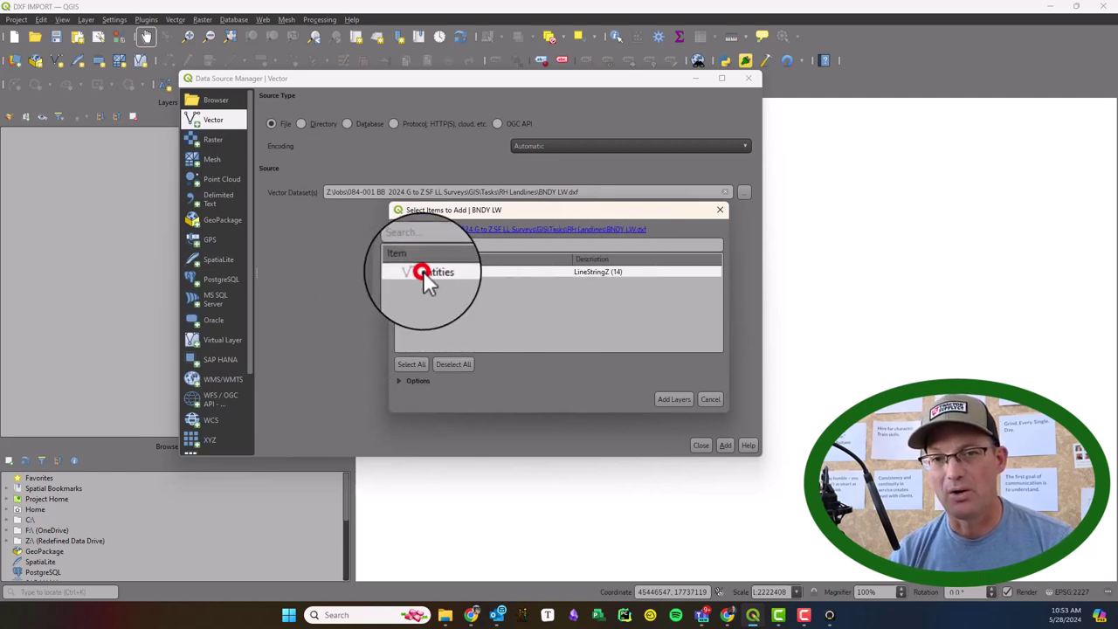
left_click(673, 399)
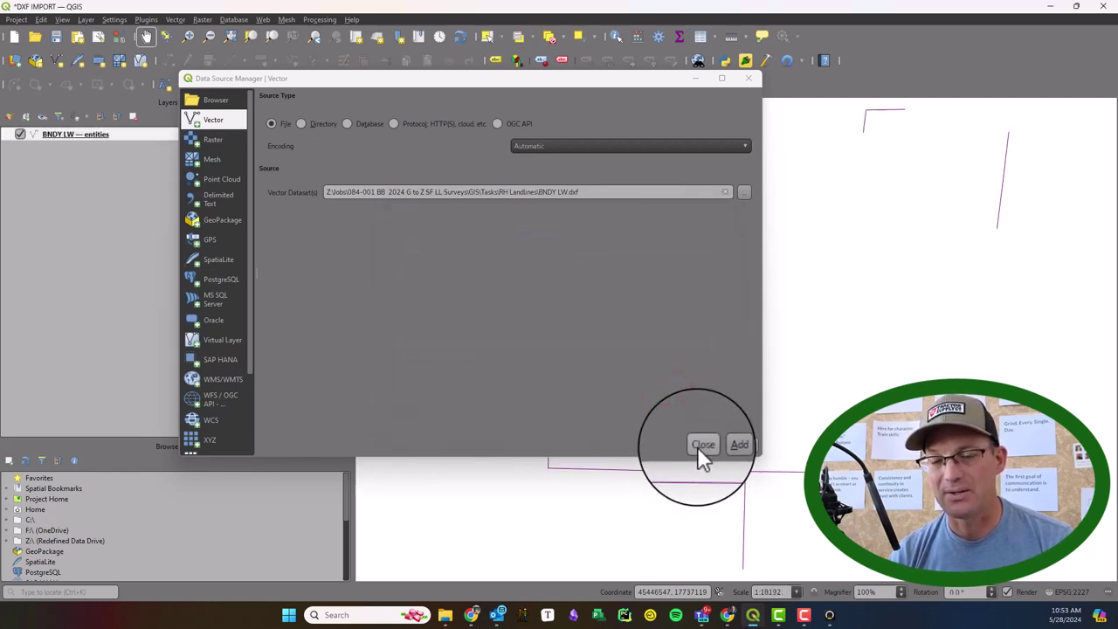
left_click(699, 445)
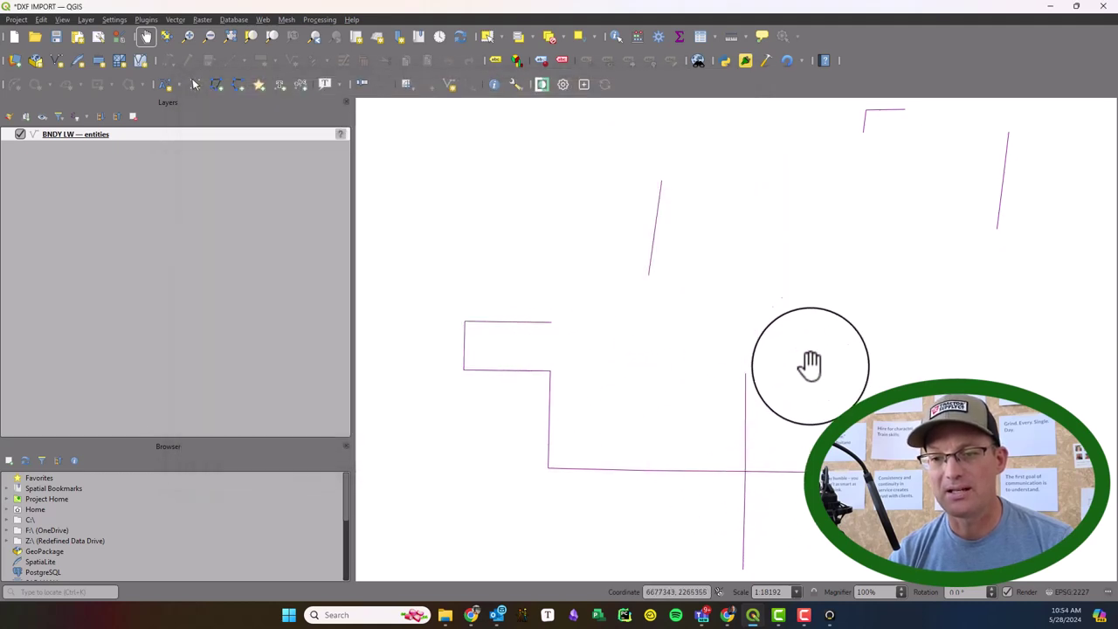
left_click_drag(932, 302, 836, 322)
scroll(836, 323, "down", 1)
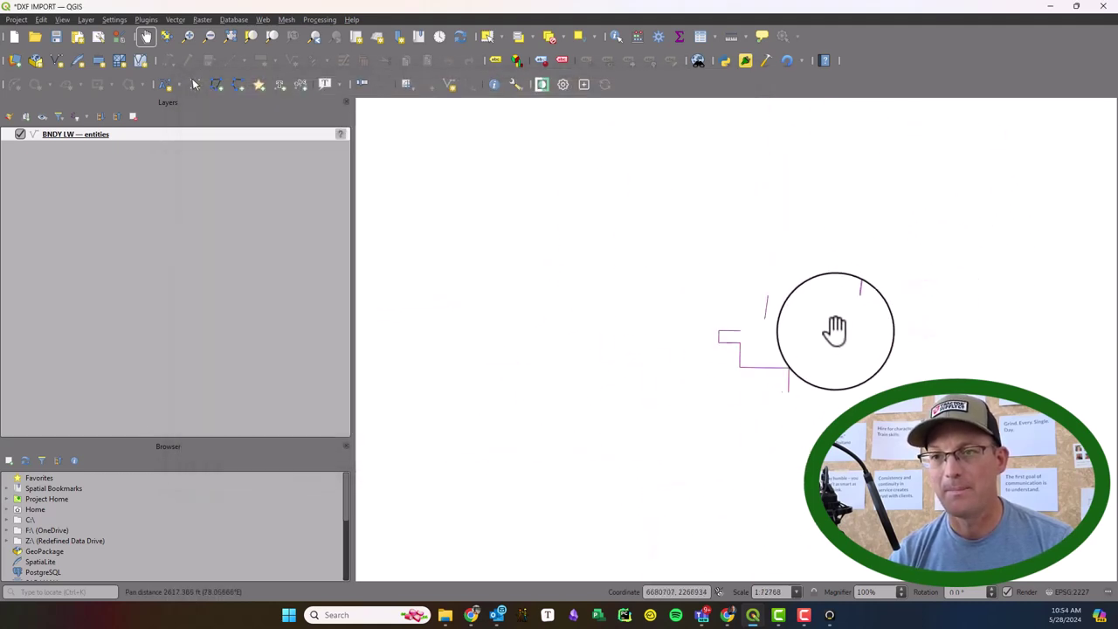
left_click_drag(846, 262, 781, 324)
scroll(781, 321, "up", 1)
left_click_drag(649, 297, 719, 308)
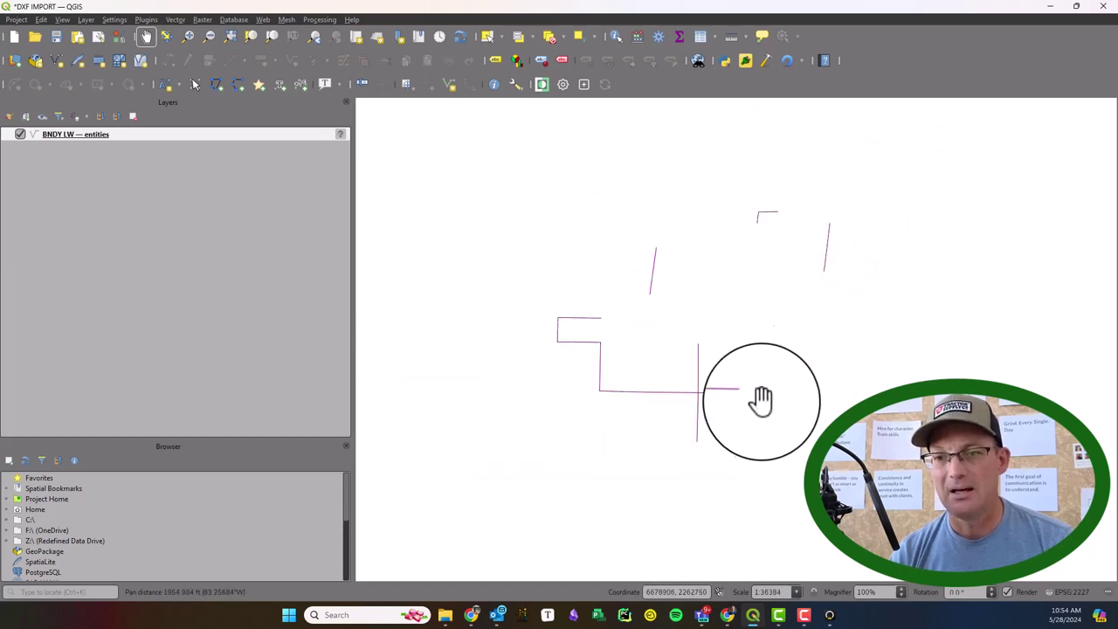
scroll(846, 303, "up", 1)
left_click_drag(536, 317, 655, 307)
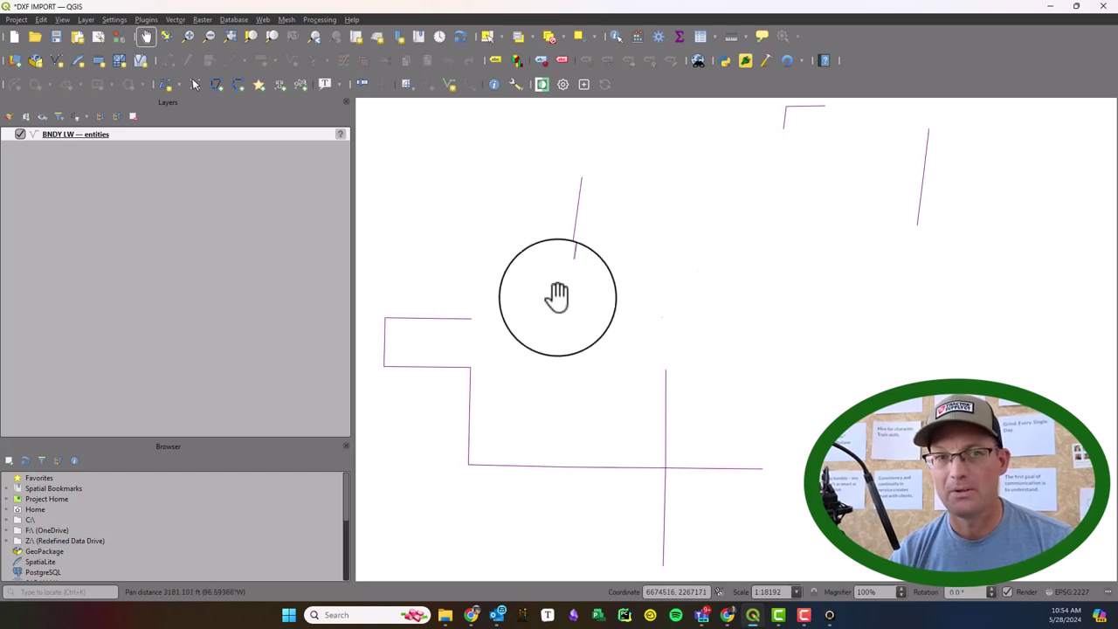
right_click(107, 133)
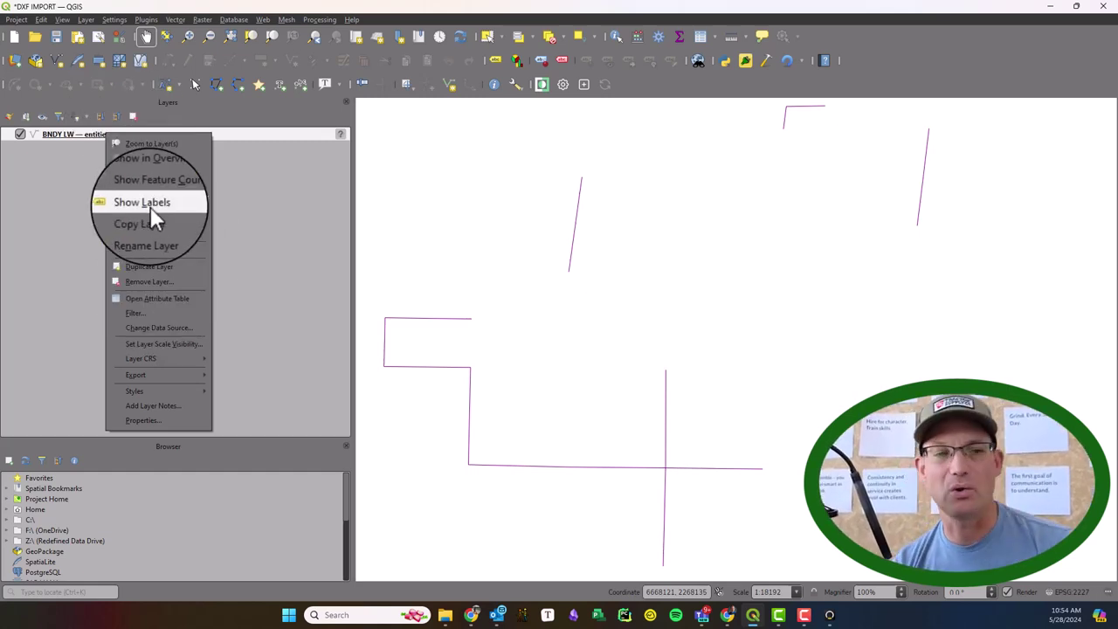
mouse_move(195, 375)
left_click(249, 376)
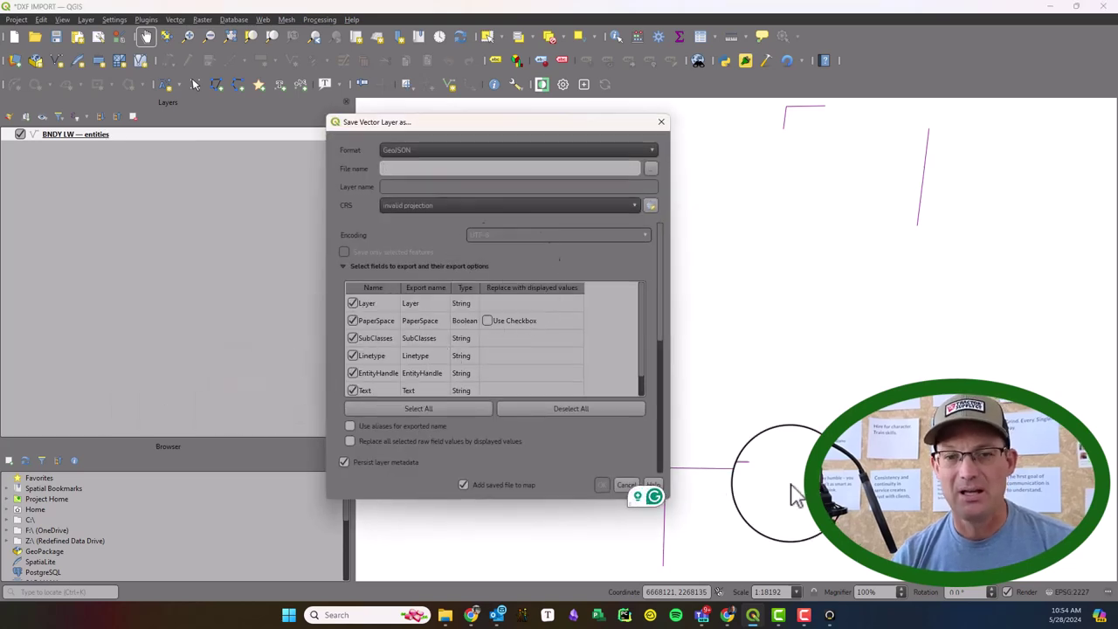
left_click(621, 483)
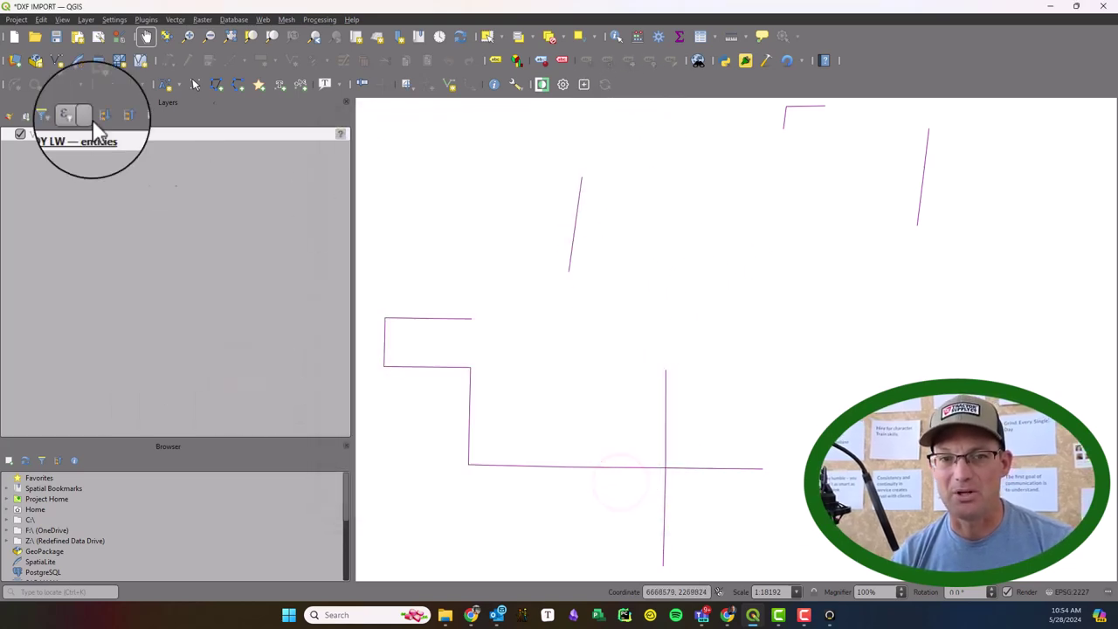
scroll(777, 394, "down", 2)
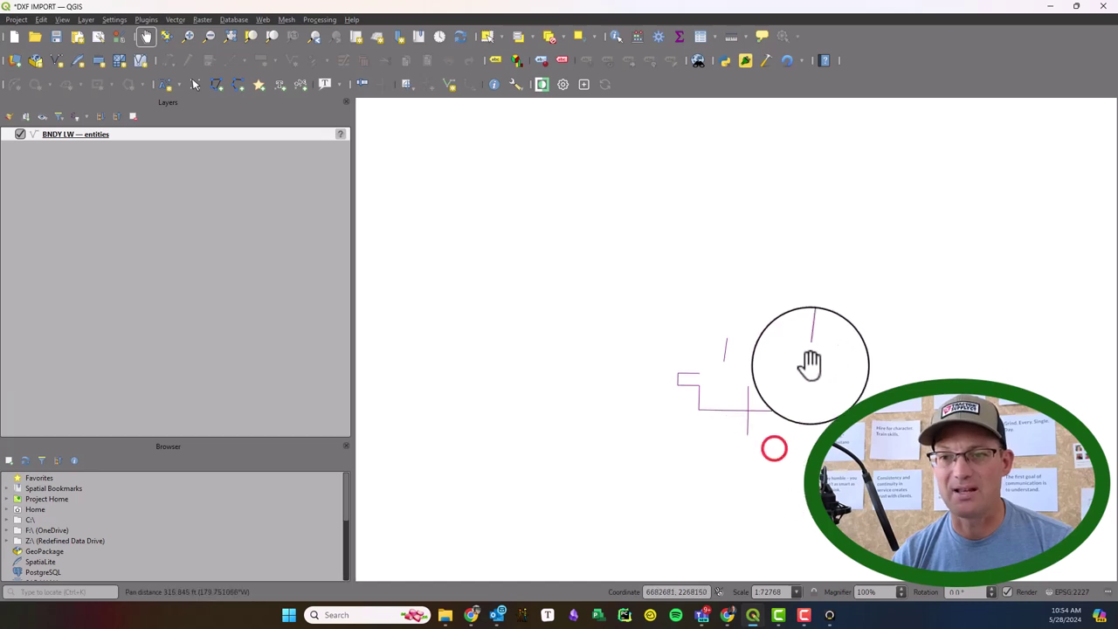
scroll(790, 411, "up", 1)
left_click_drag(824, 486, 721, 466)
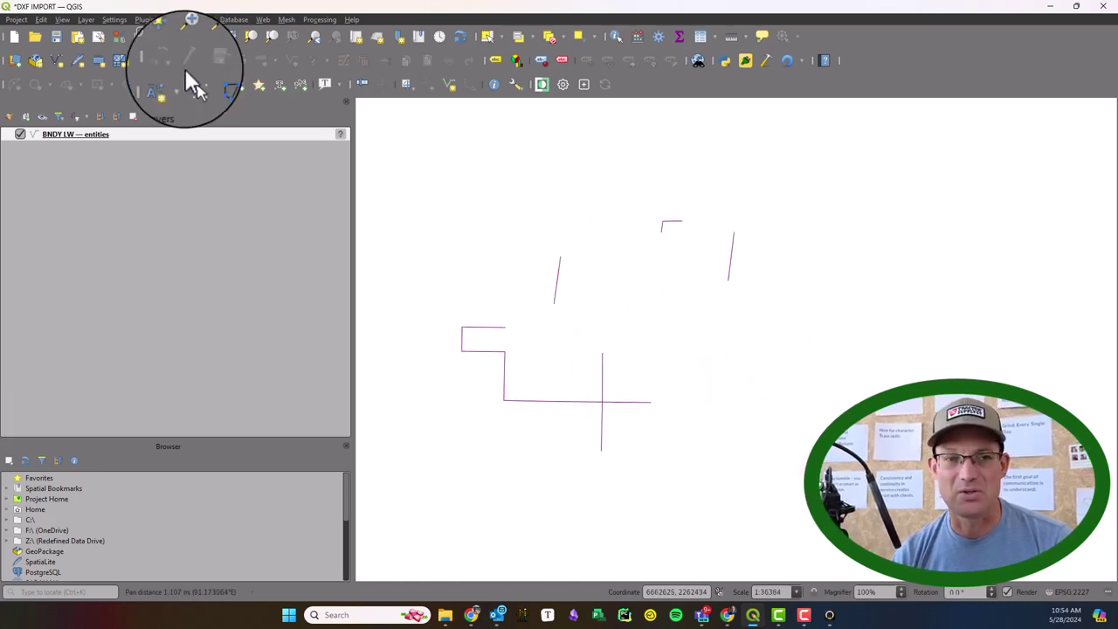
- Start adding a vector layer and browse to GIS > Data > Home Grown > Vector
left_click(83, 20)
mouse_move(107, 70)
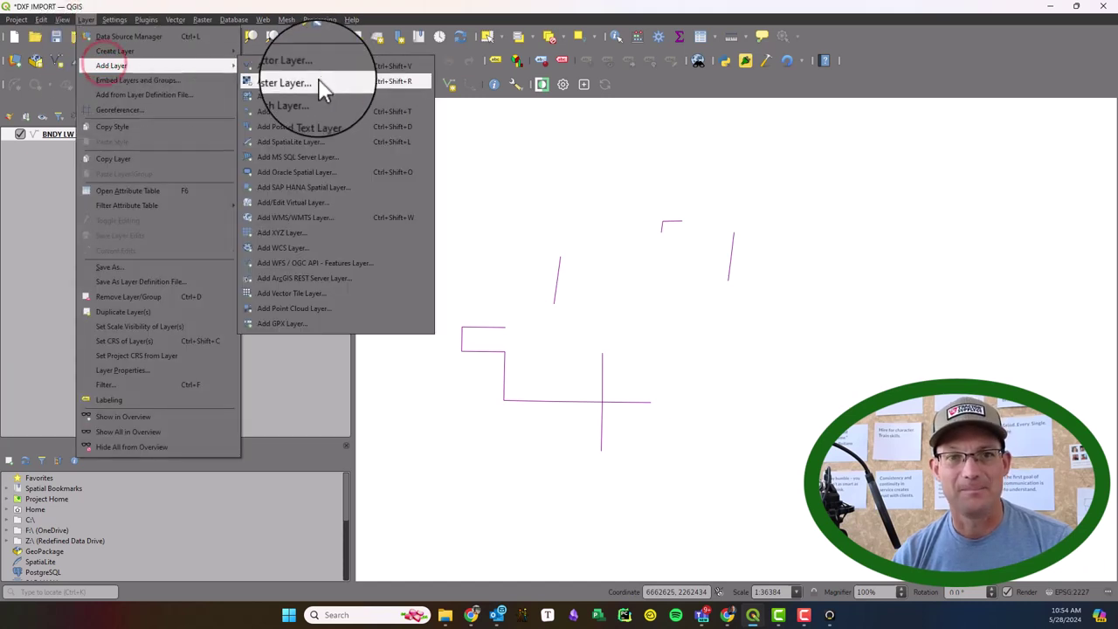
left_click(320, 69)
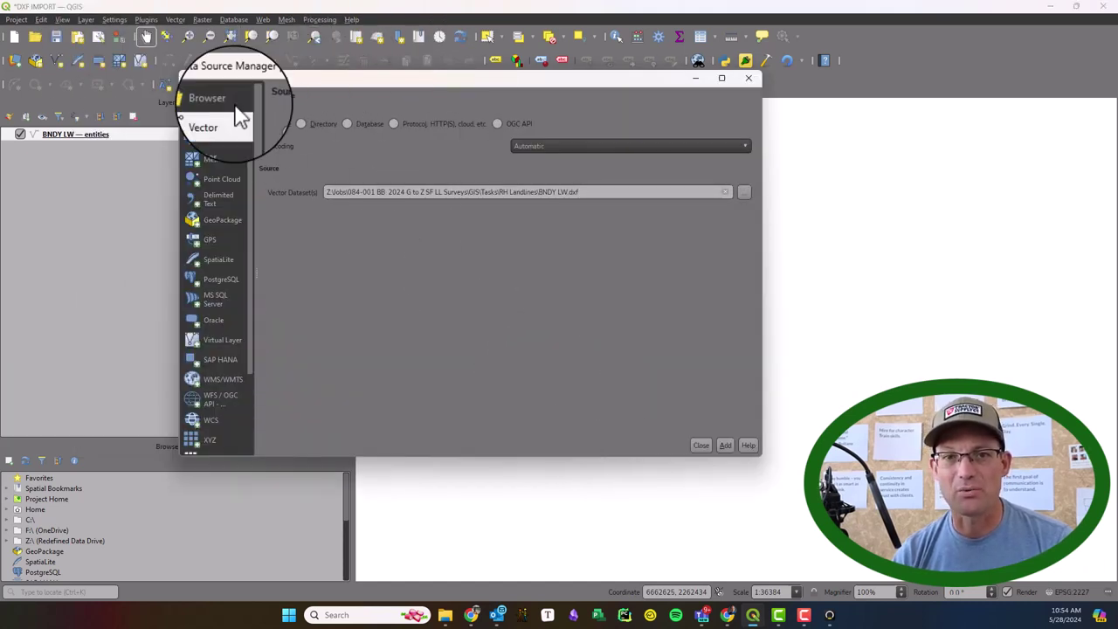
left_click(744, 192)
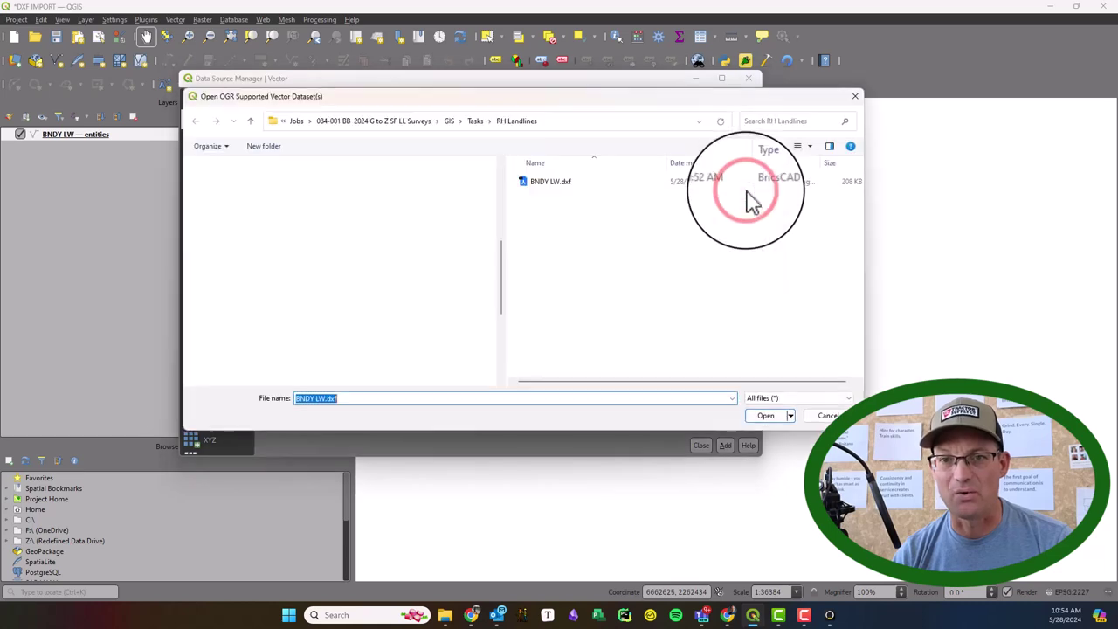
left_click(450, 123)
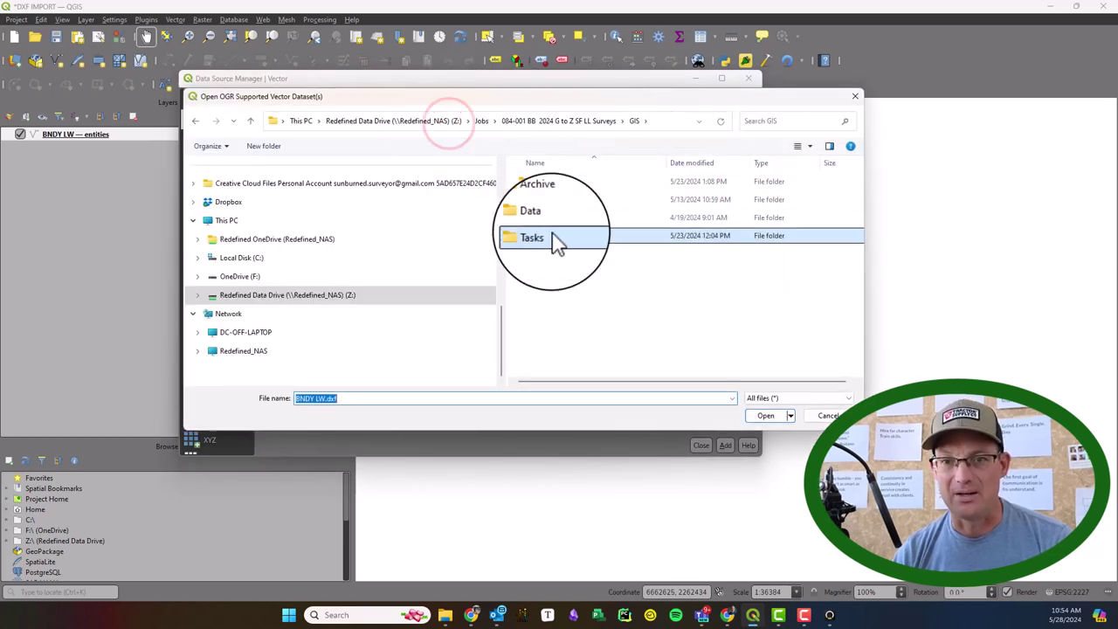
double_click(552, 218)
double_click(554, 182)
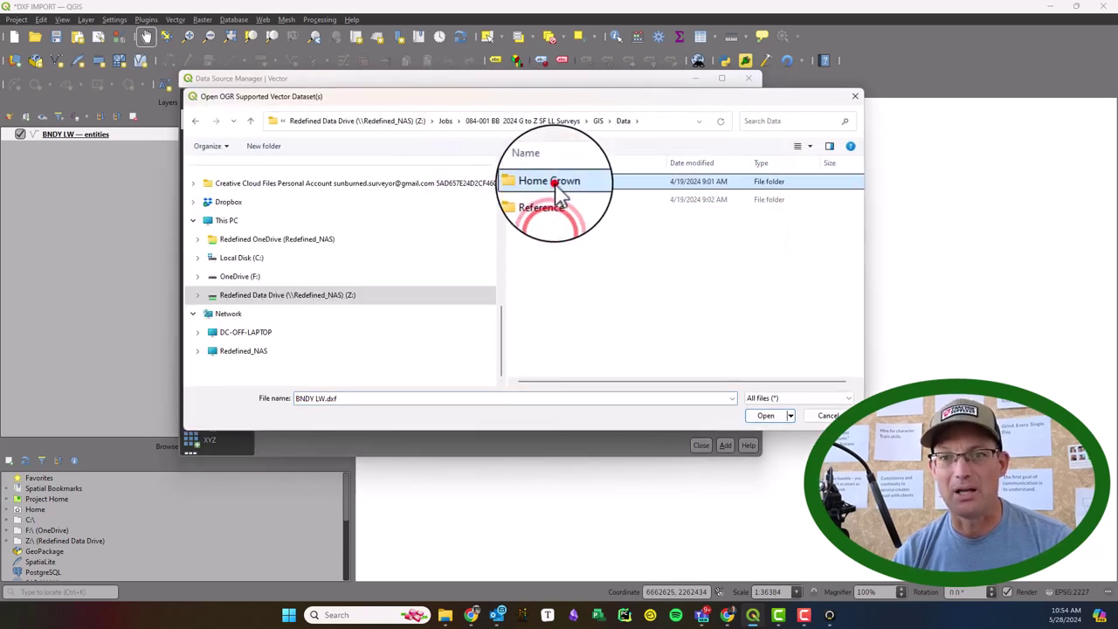
double_click(553, 207)
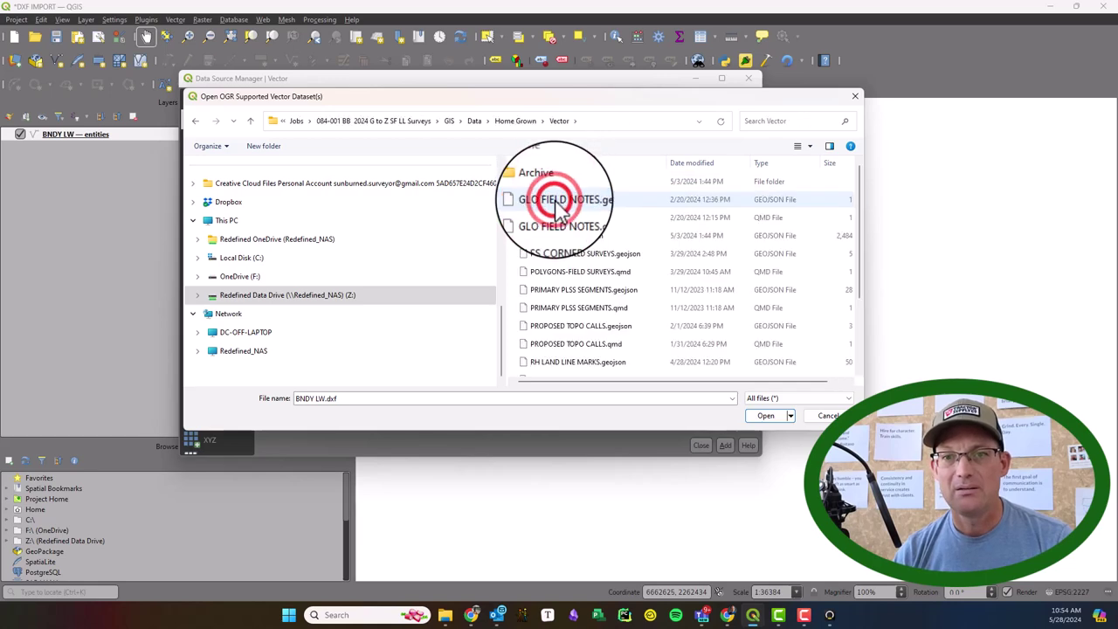
- Add RH LAND LINES.geojson to the project and close the data source window
scroll(567, 306, "down", 5)
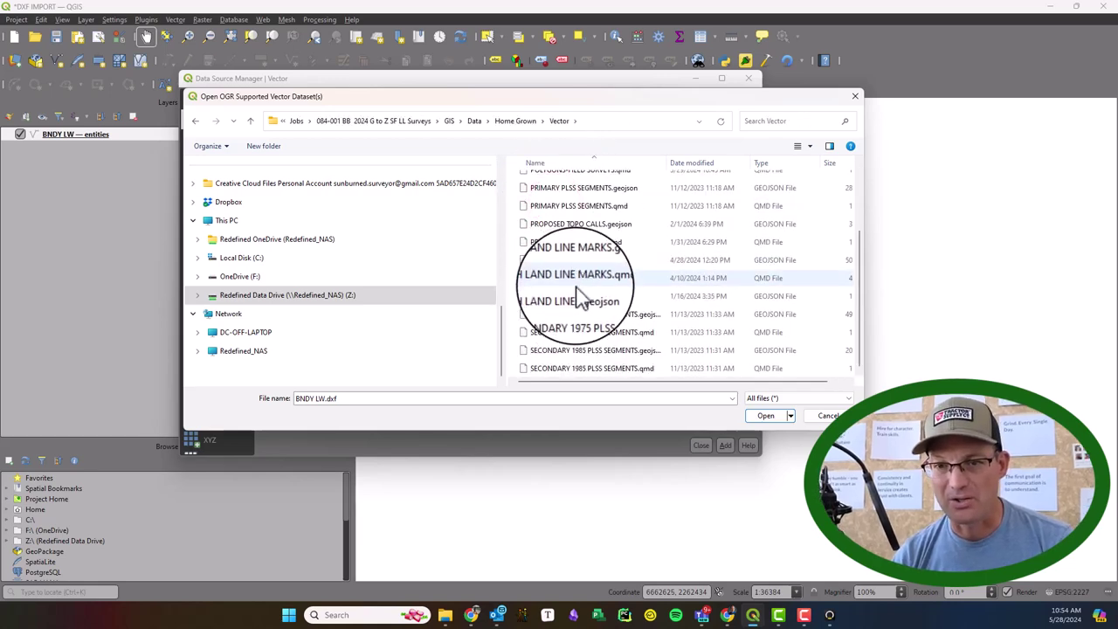
left_click(572, 297)
left_click(773, 417)
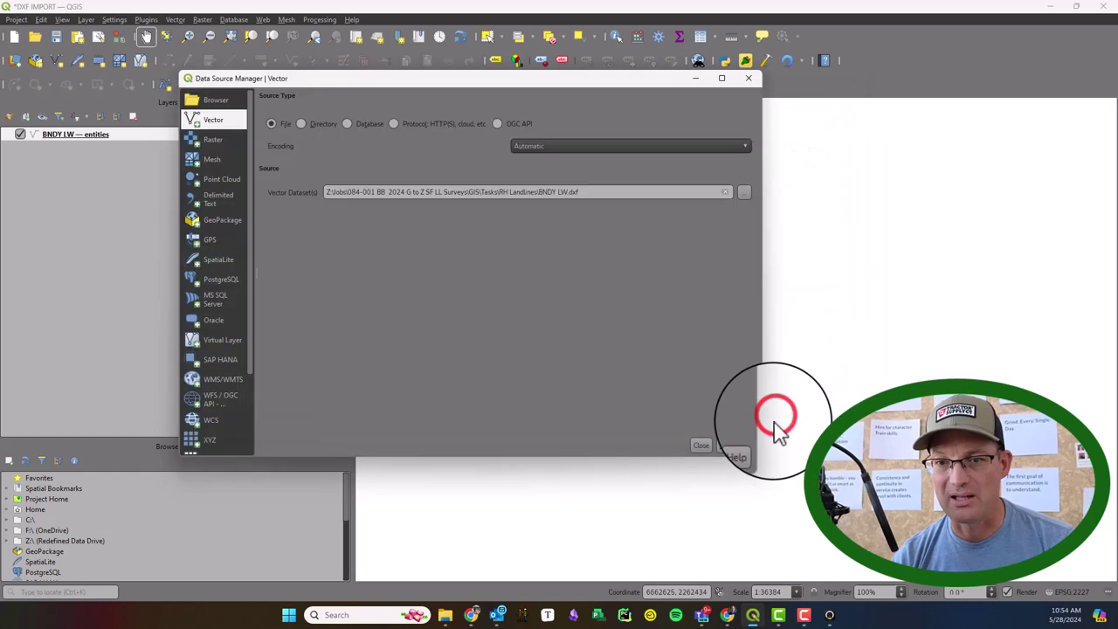
left_click(731, 445)
left_click(696, 447)
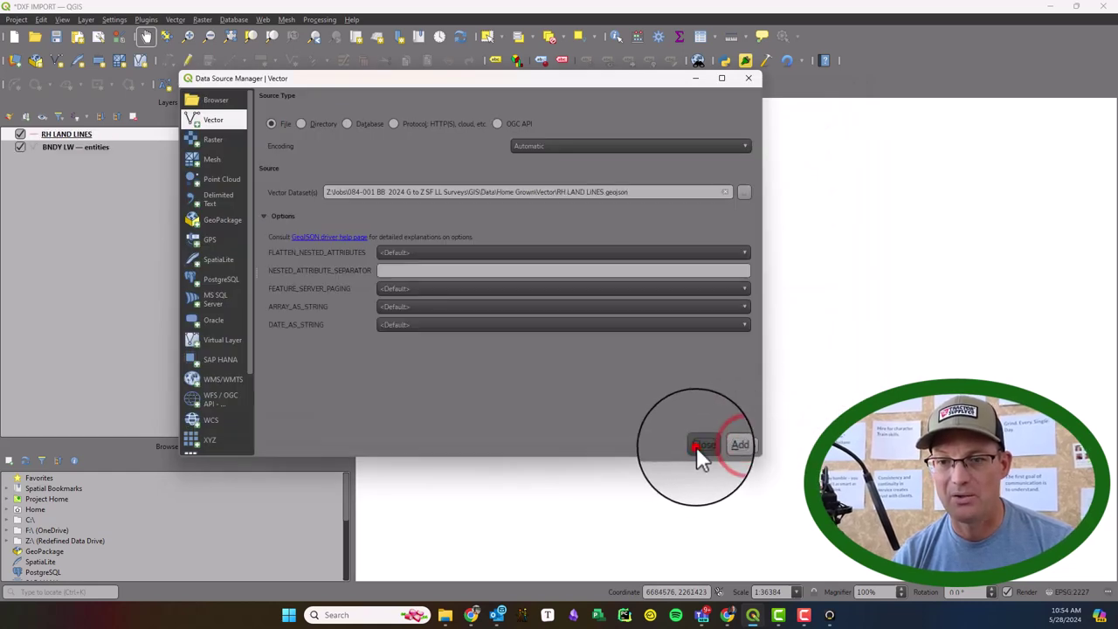
- Turn on editing for RH LAND LINES and box-select all 14 BNDY LW boundary lines
left_click(74, 146)
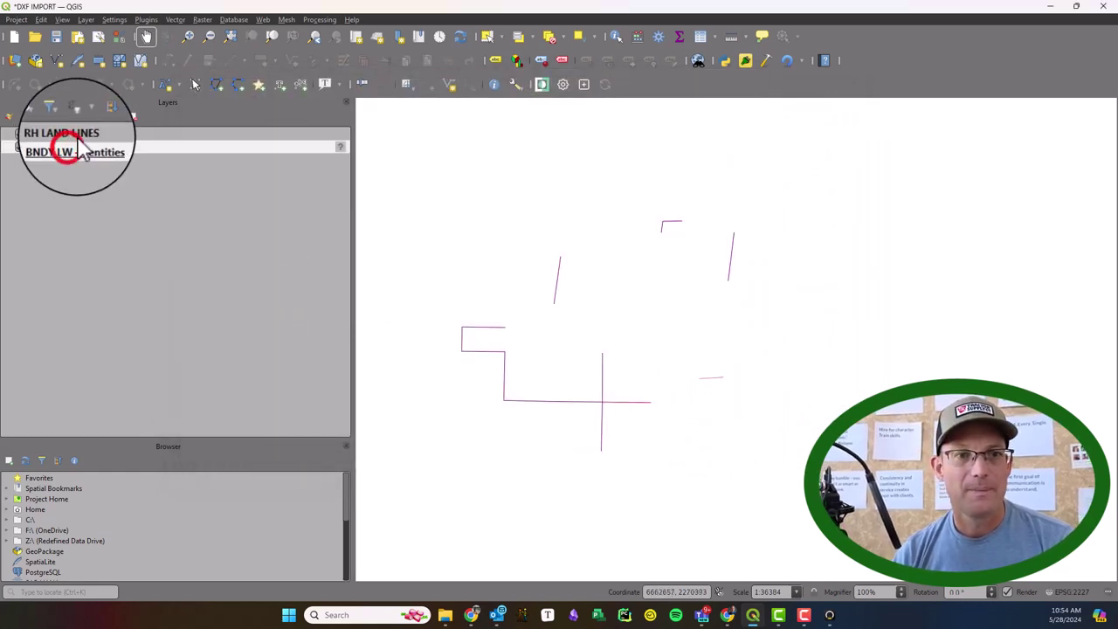
left_click(149, 134)
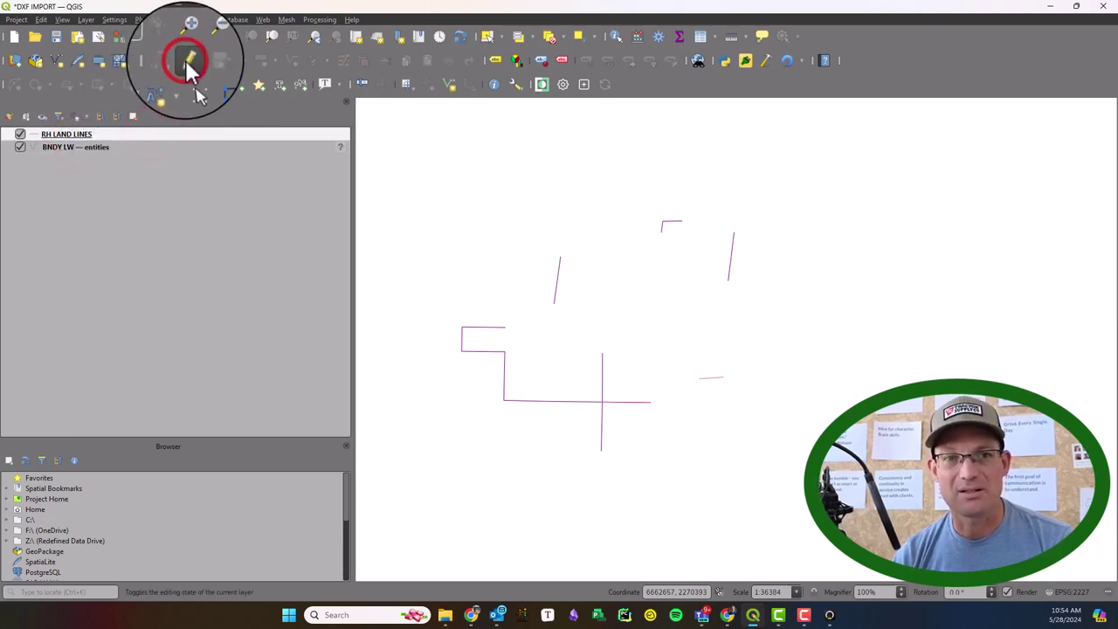
left_click(185, 59)
left_click(120, 148)
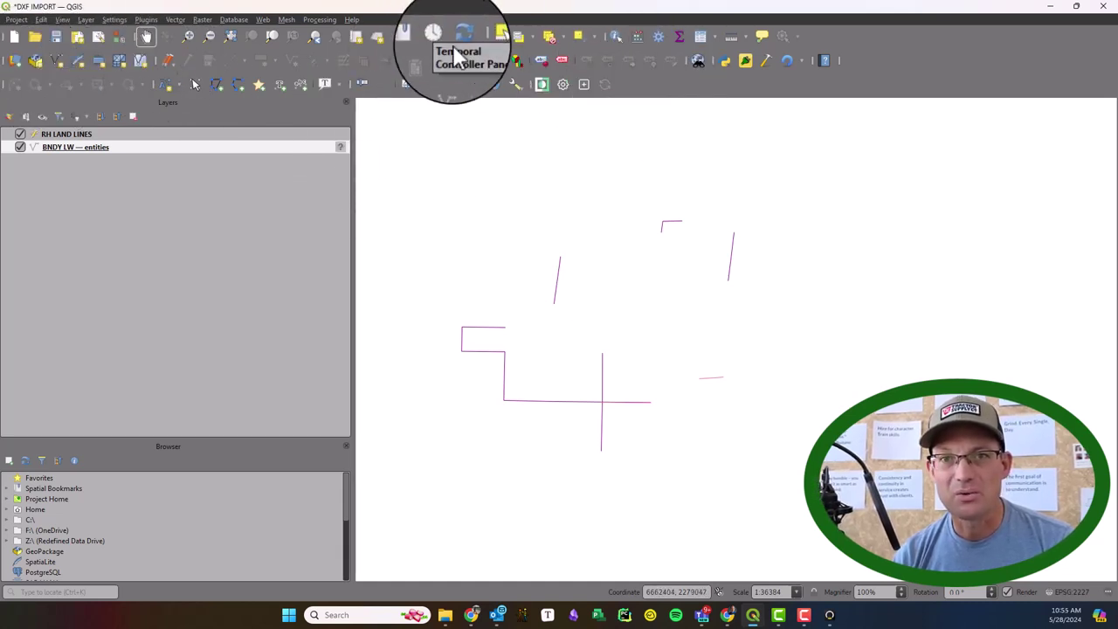
left_click(492, 40)
left_click_drag(410, 167, 822, 489)
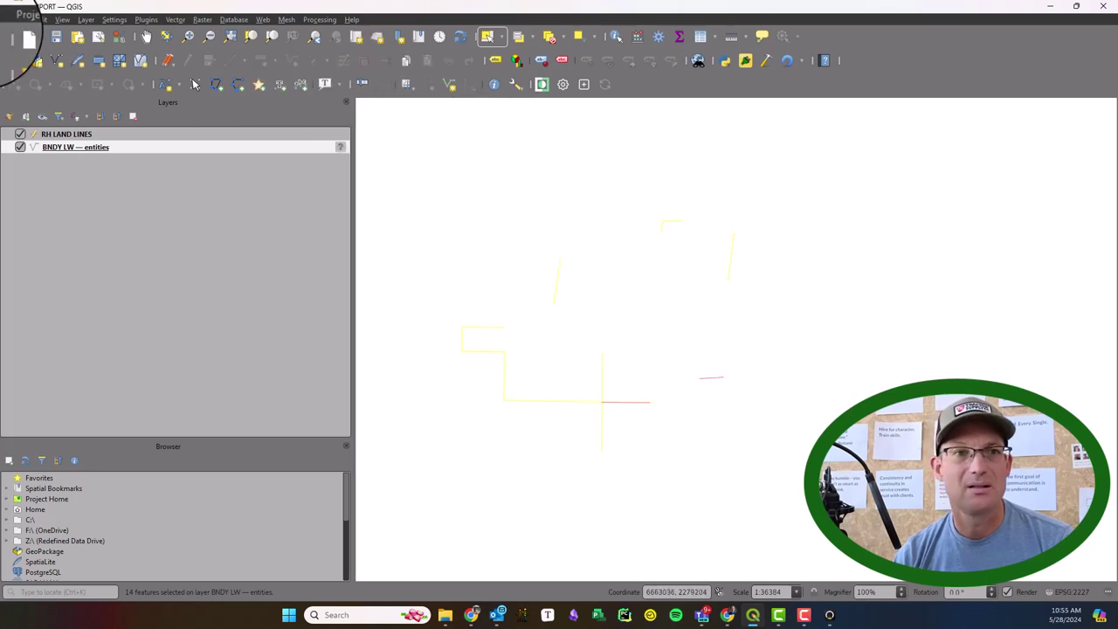
- Copy the selected boundary lines and paste them into RH LAND LINES
left_click(41, 20)
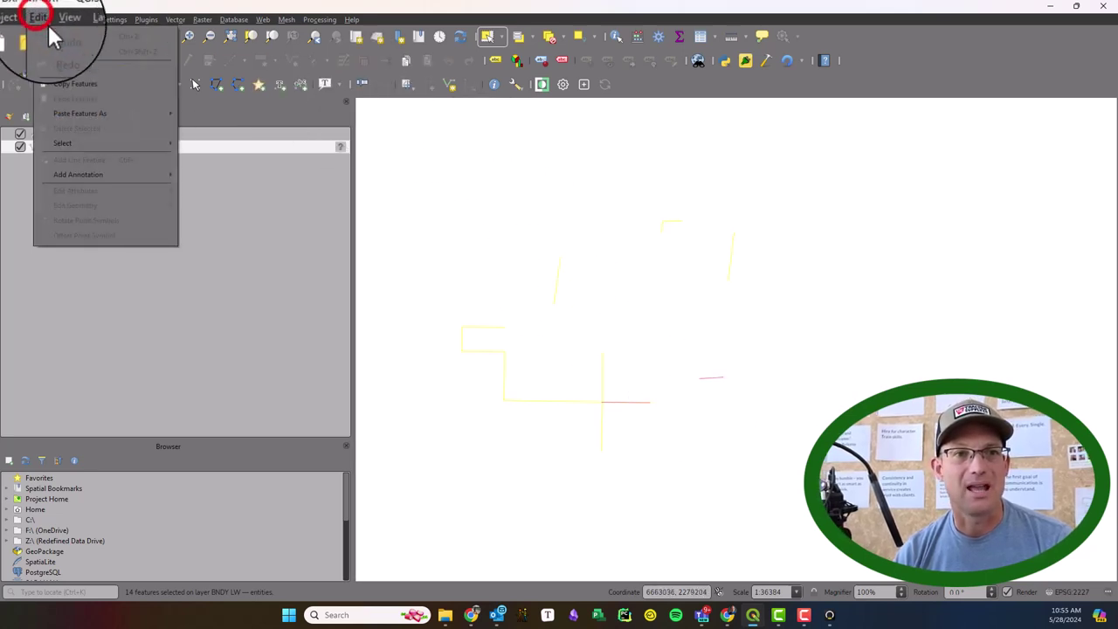
left_click(83, 89)
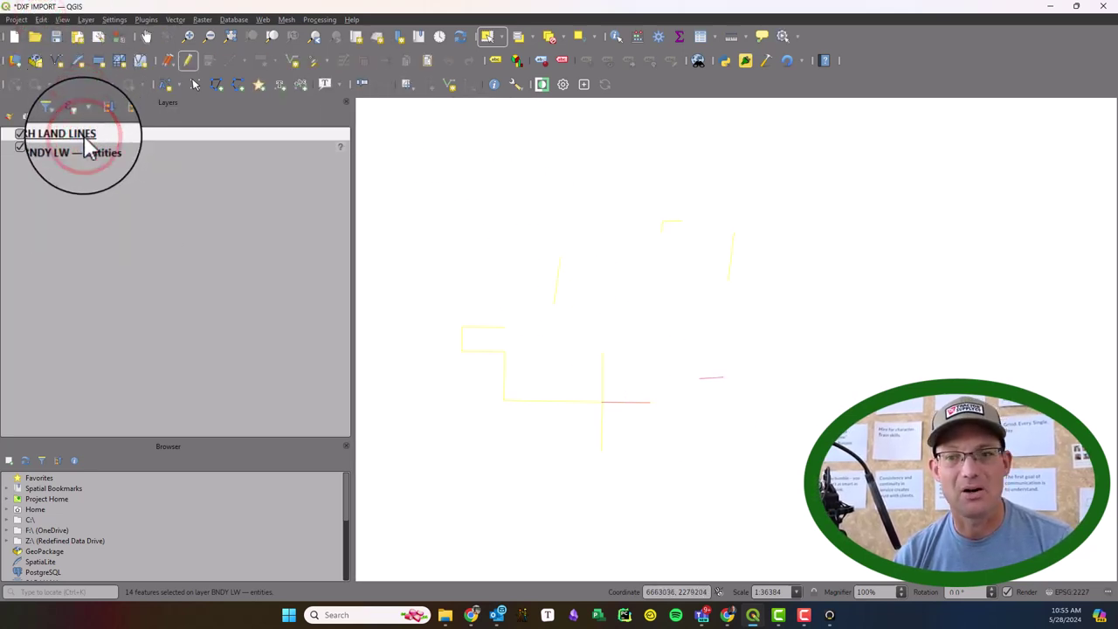
right_click(86, 140)
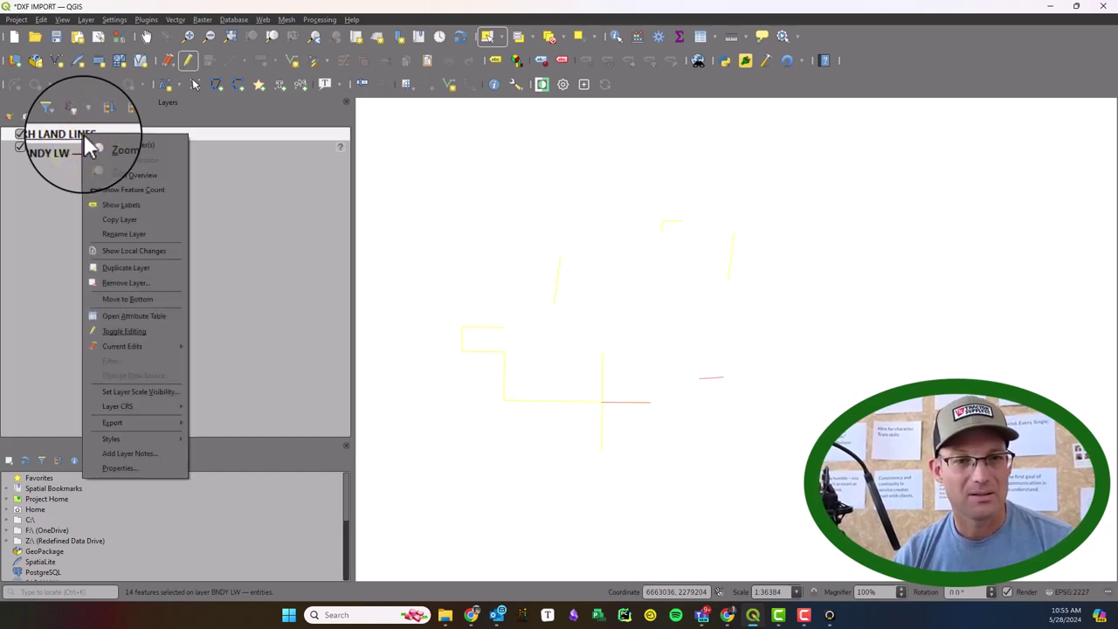
left_click(41, 19)
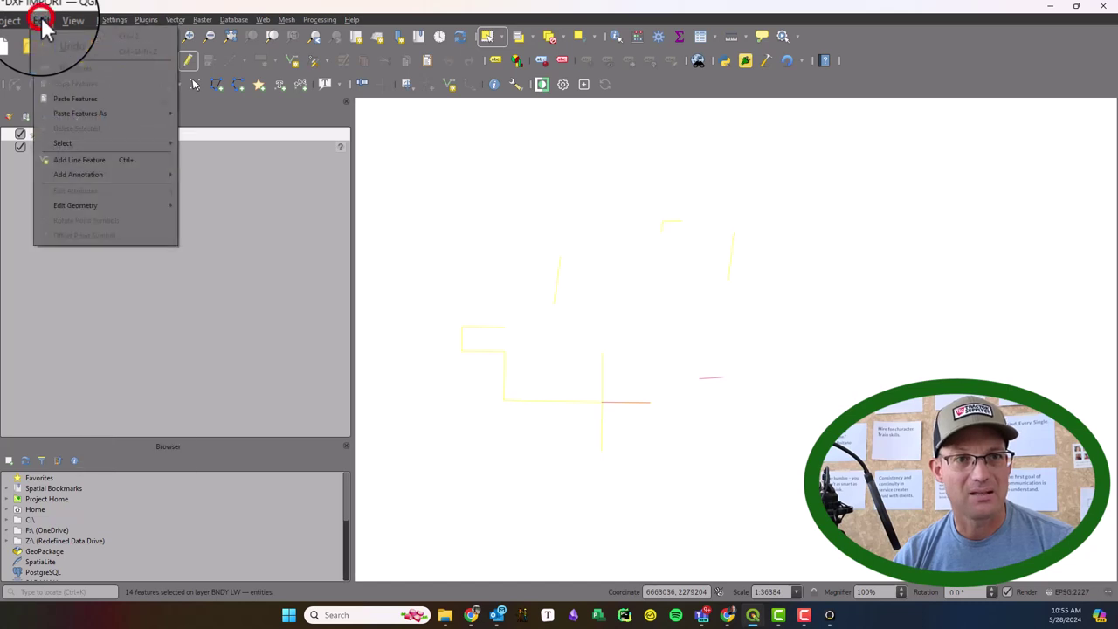
left_click(76, 102)
- Clear the selection, check the pasted lines, and remove the BNDY LW layer from the project
left_click(738, 481)
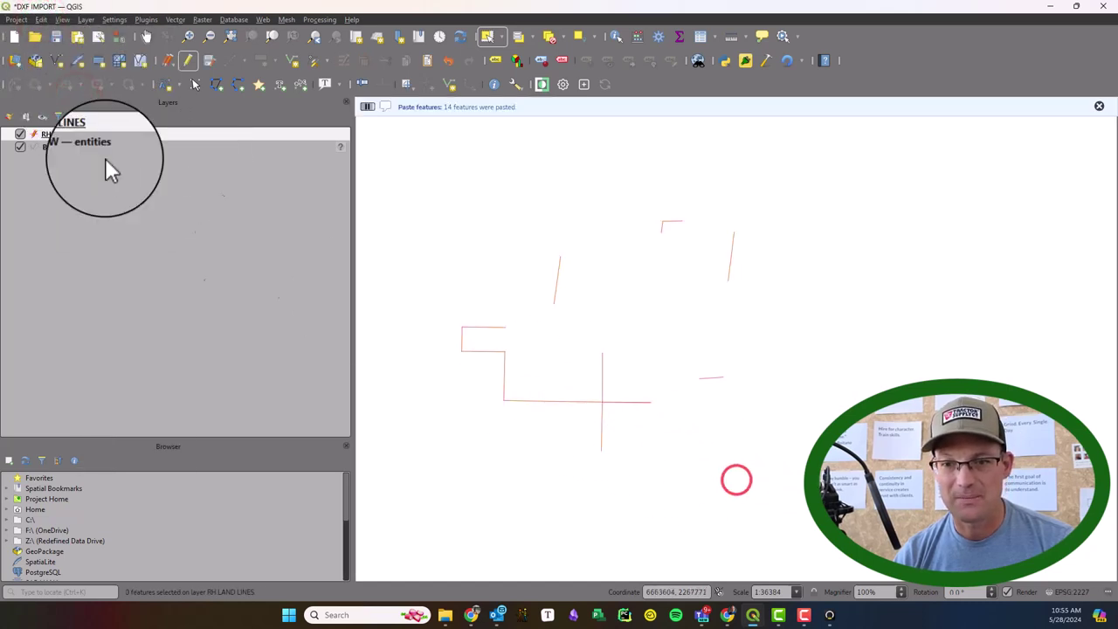
left_click(20, 147)
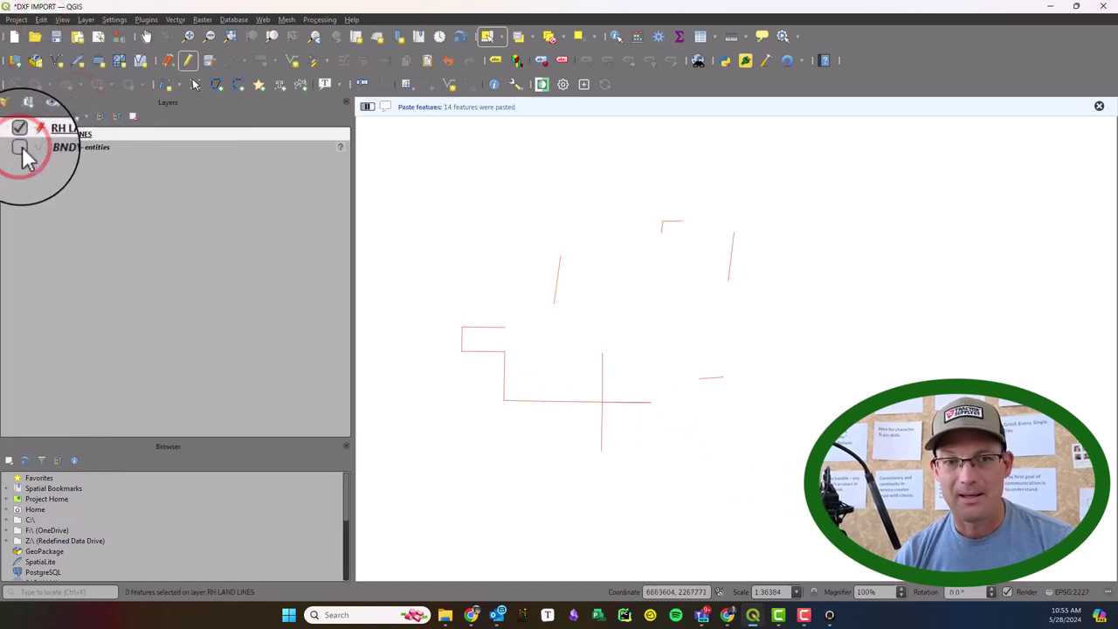
left_click(21, 146)
left_click(75, 149)
right_click(75, 149)
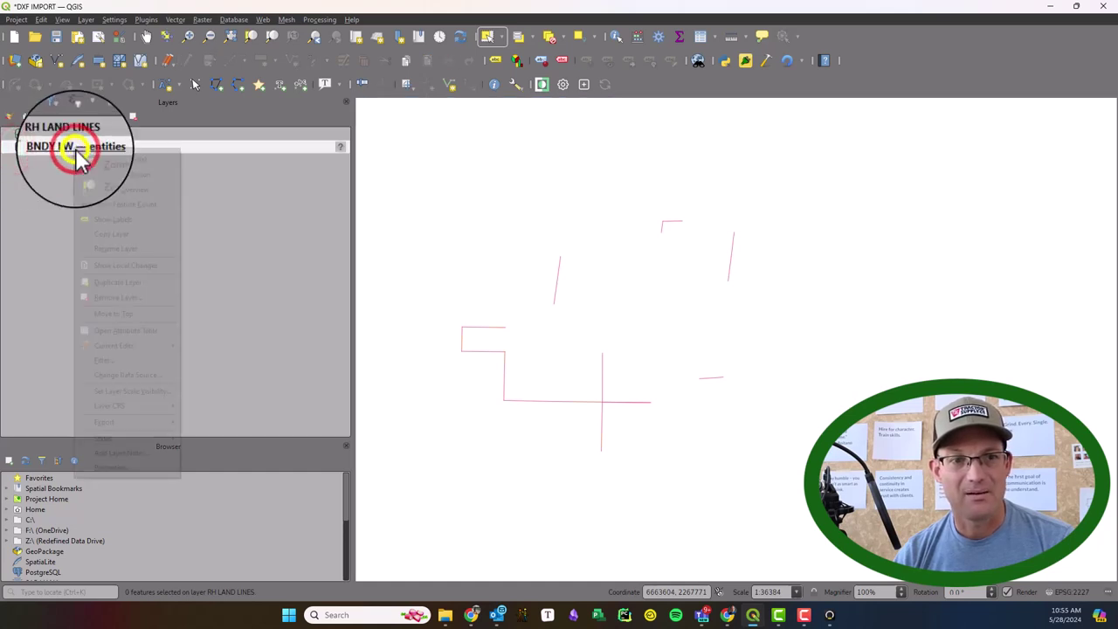
left_click(122, 297)
left_click(577, 320)
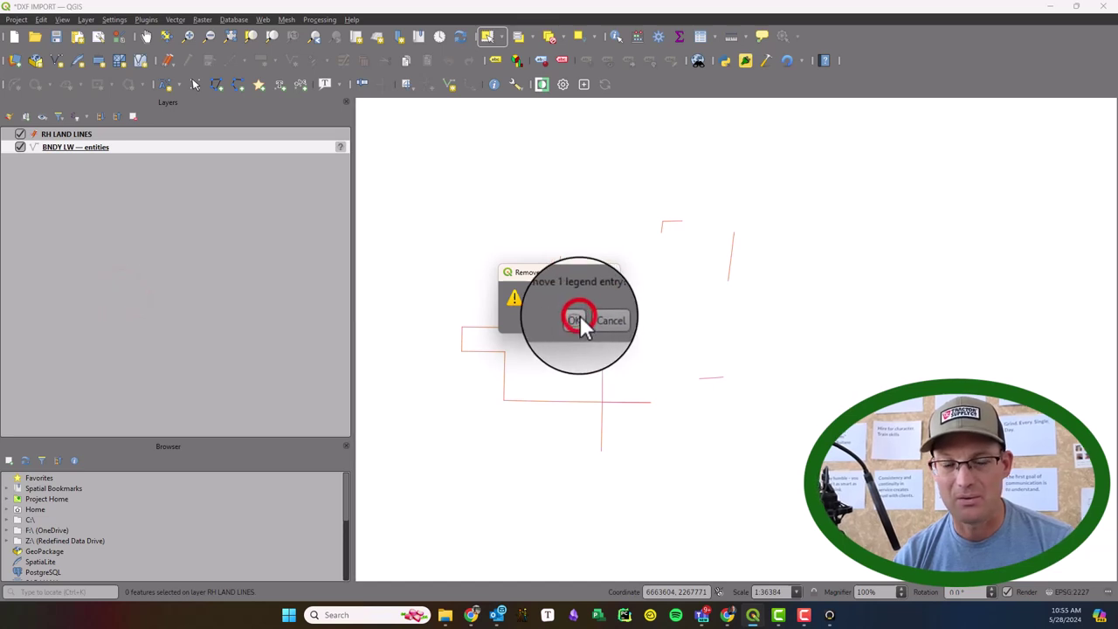
- Delete a stray line and the unwanted Aliquot Line from RH LAND LINES
scroll(664, 426, "up", 3)
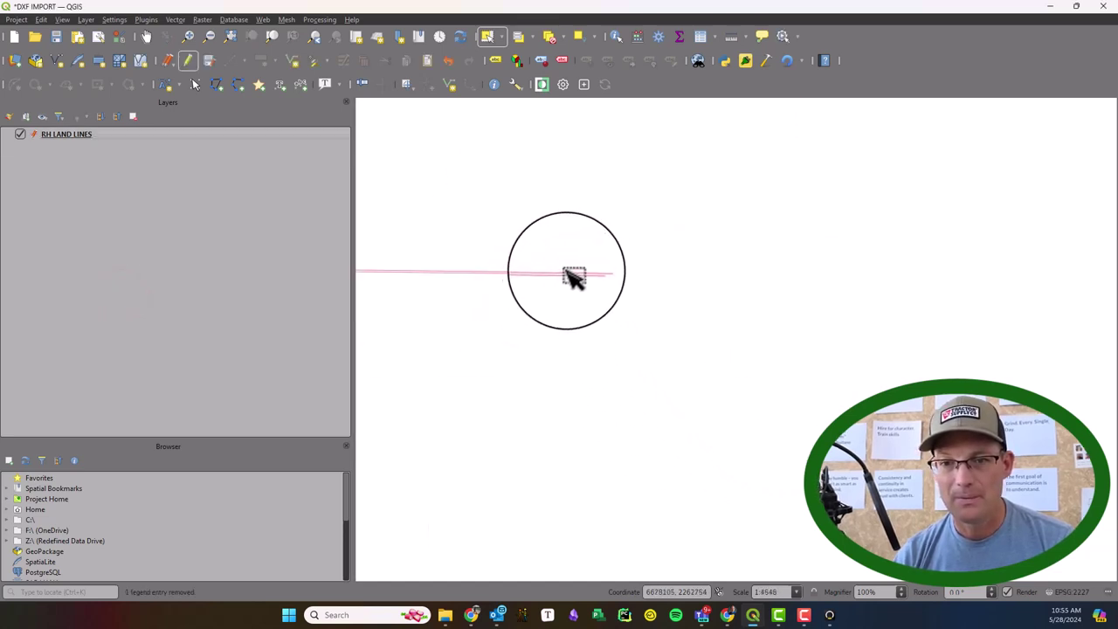
scroll(574, 278, "up", 3)
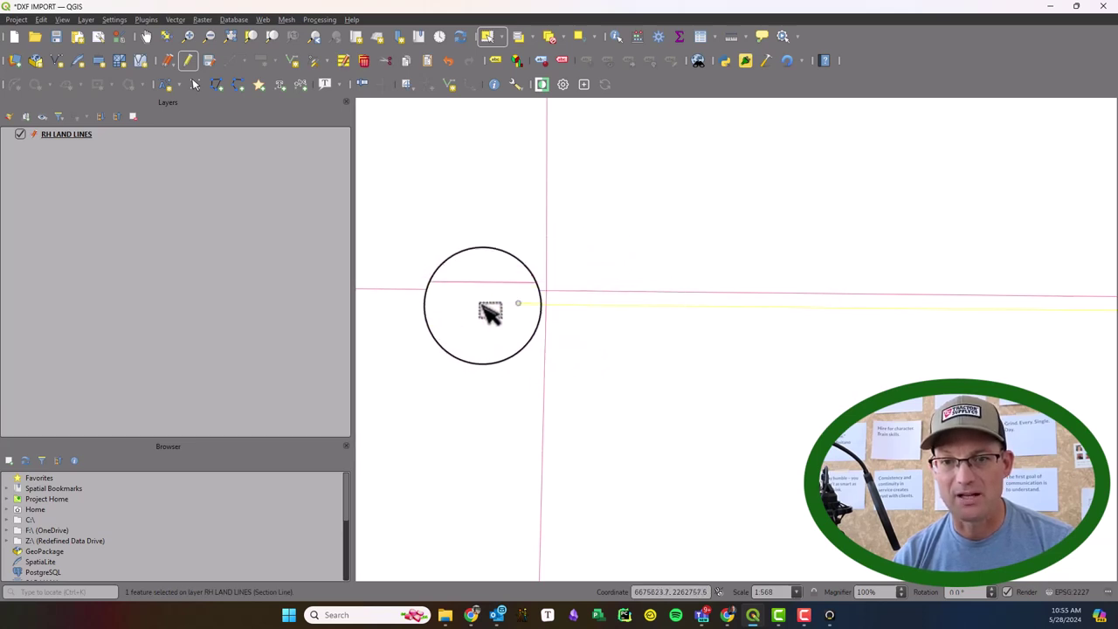
left_click(364, 60)
left_click(618, 324)
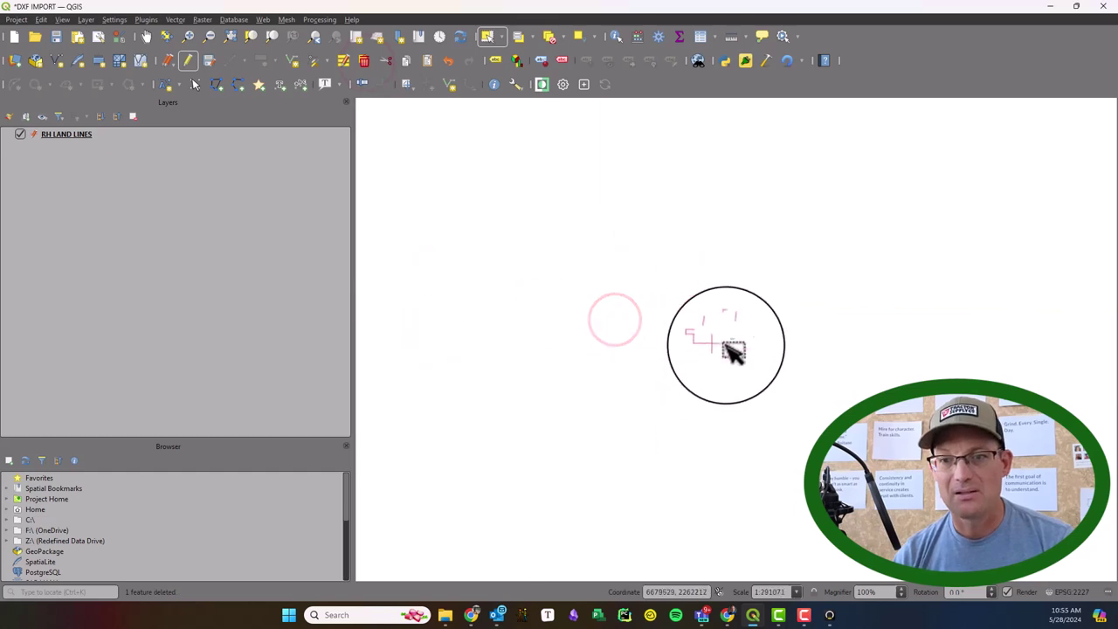
scroll(538, 274, "up", 8)
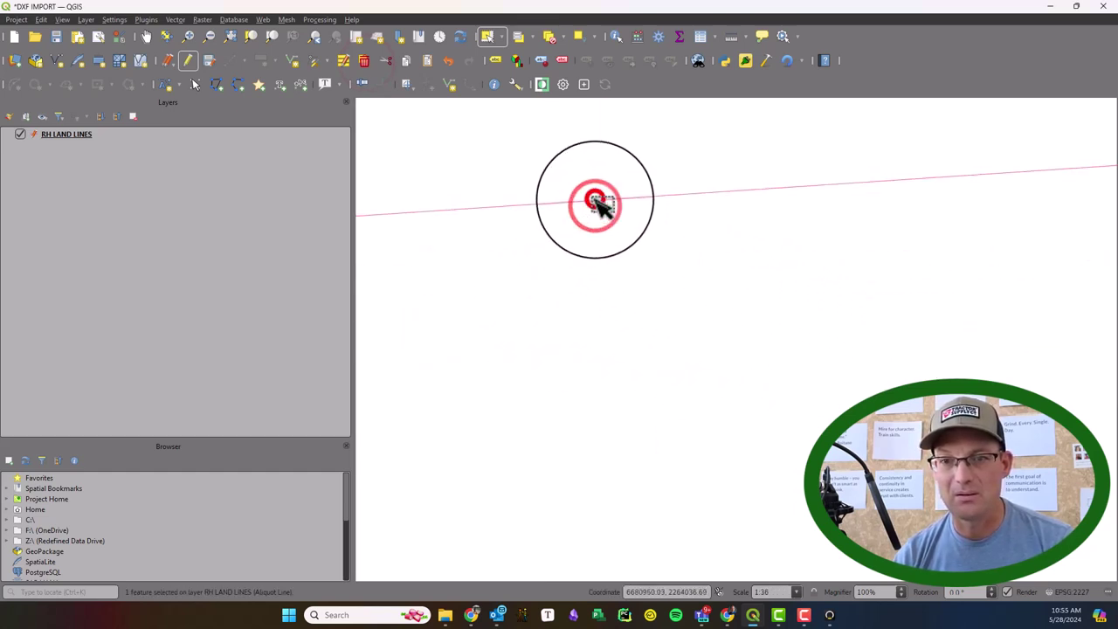
left_click(598, 203)
left_click(364, 60)
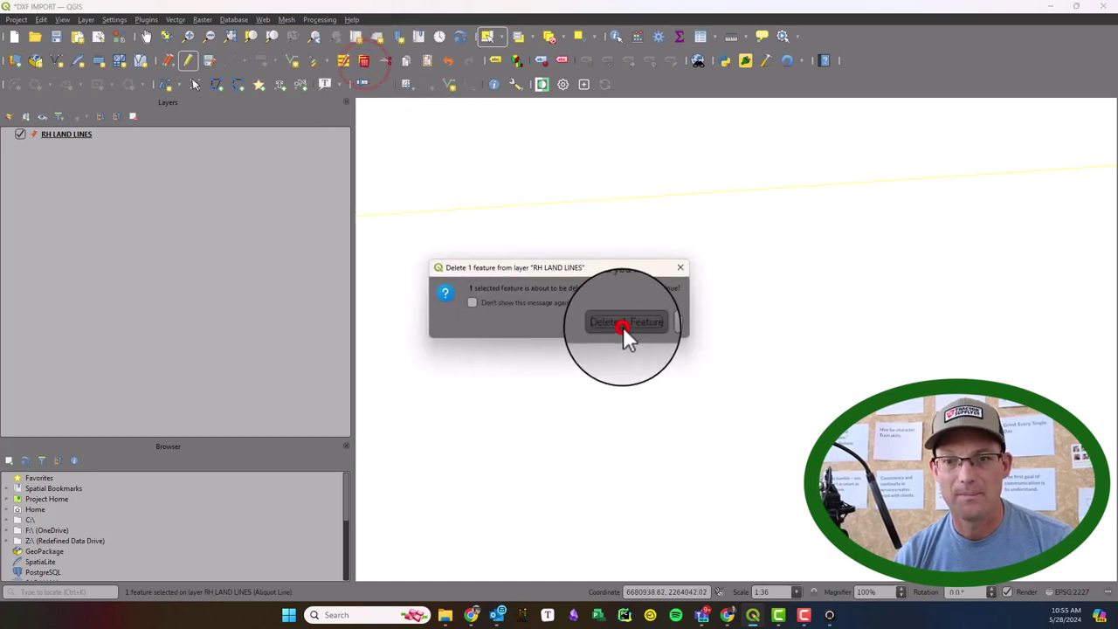
left_click(623, 325)
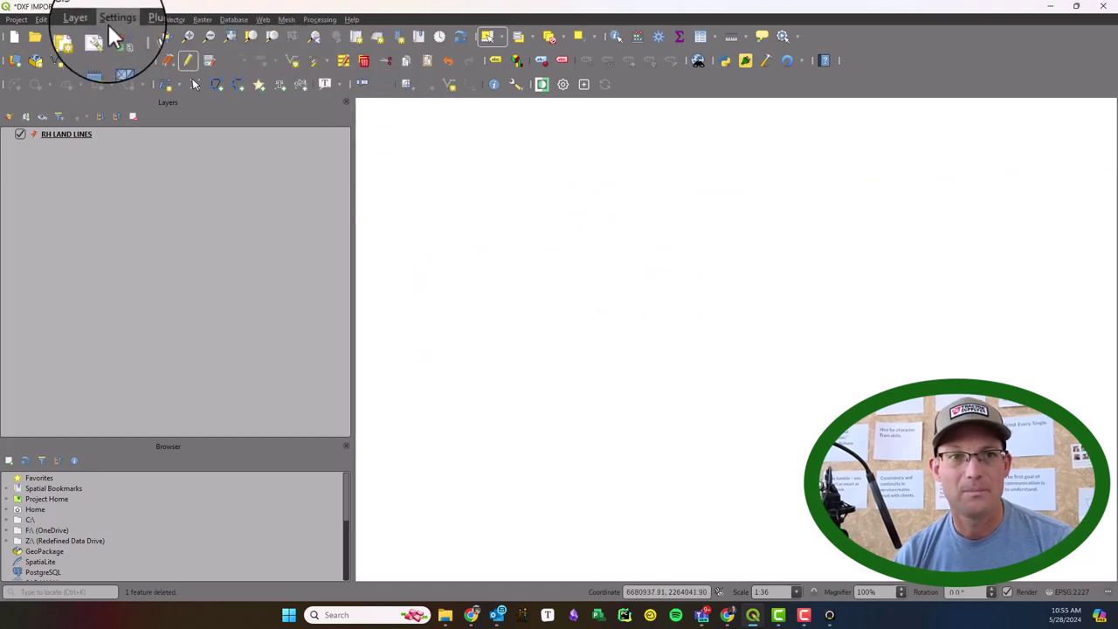
- Undo the accidental land line deletion and zoom out to view all RH LAND LINES lines
left_click(42, 19)
left_click(50, 35)
scroll(563, 350, "down", 5)
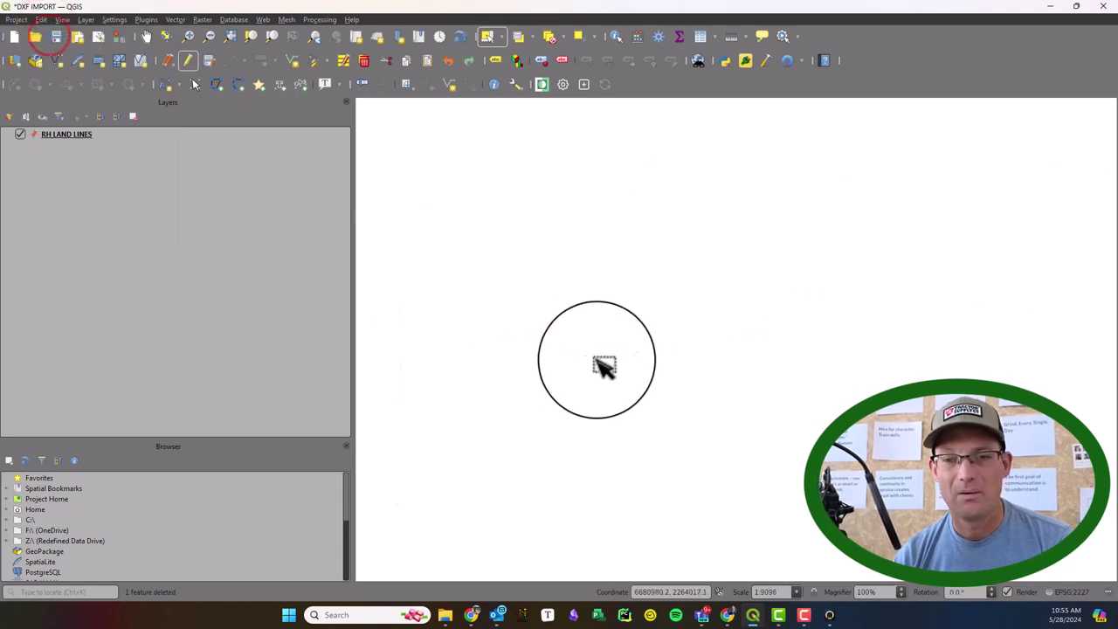
scroll(641, 285, "down", 4)
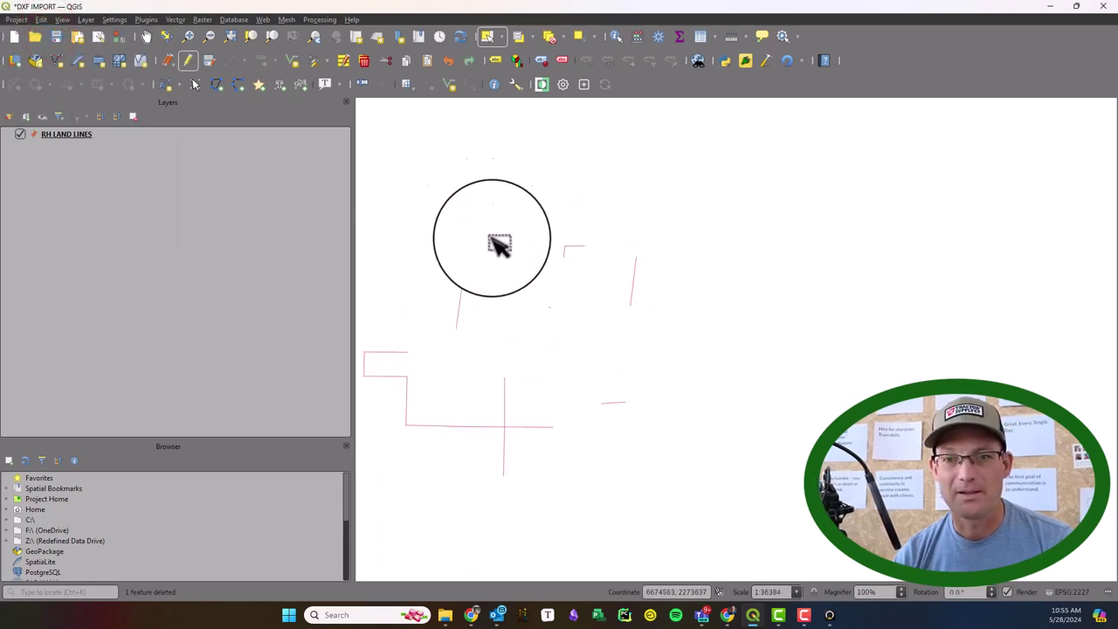
left_click_drag(499, 244, 587, 268)
scroll(761, 440, "up", 3)
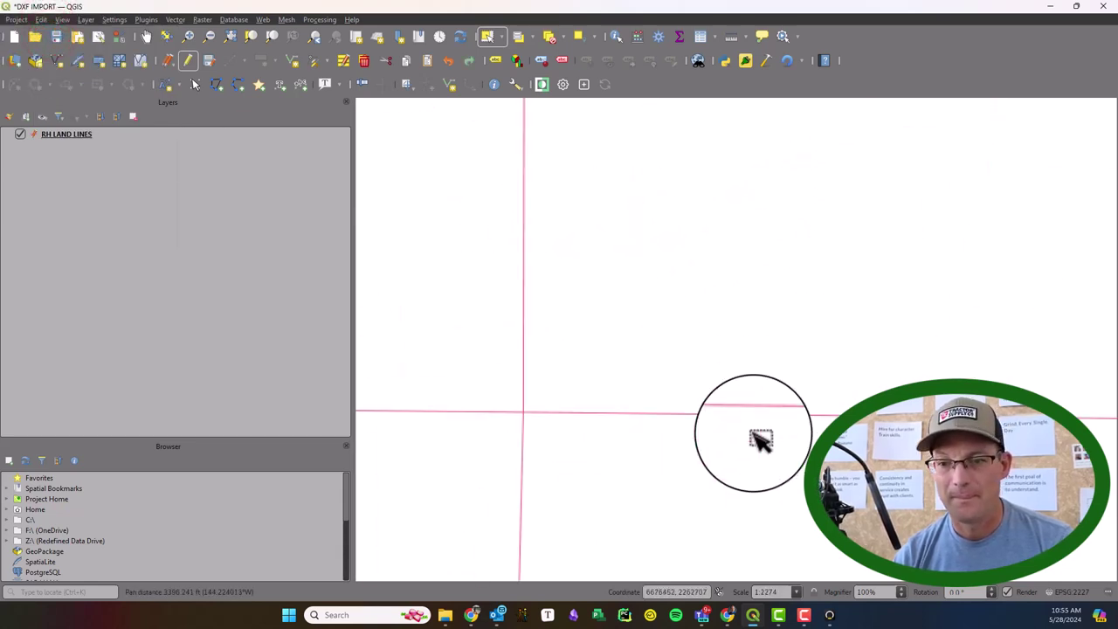
scroll(492, 432, "down", 5)
left_click_drag(492, 431, 586, 373)
scroll(657, 409, "up", 2)
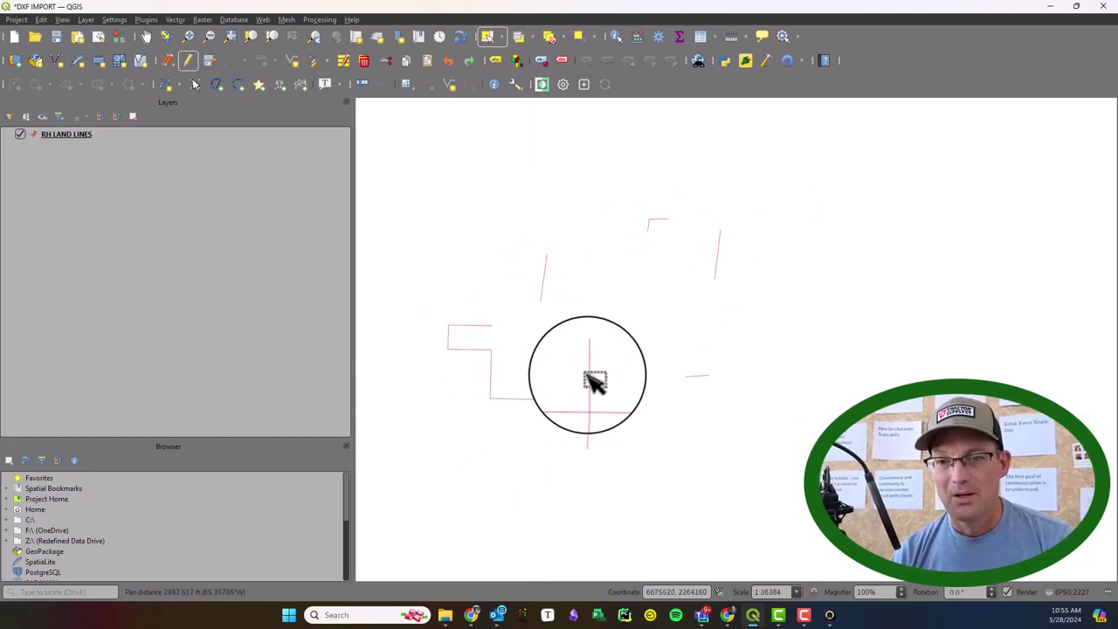
left_click(70, 135)
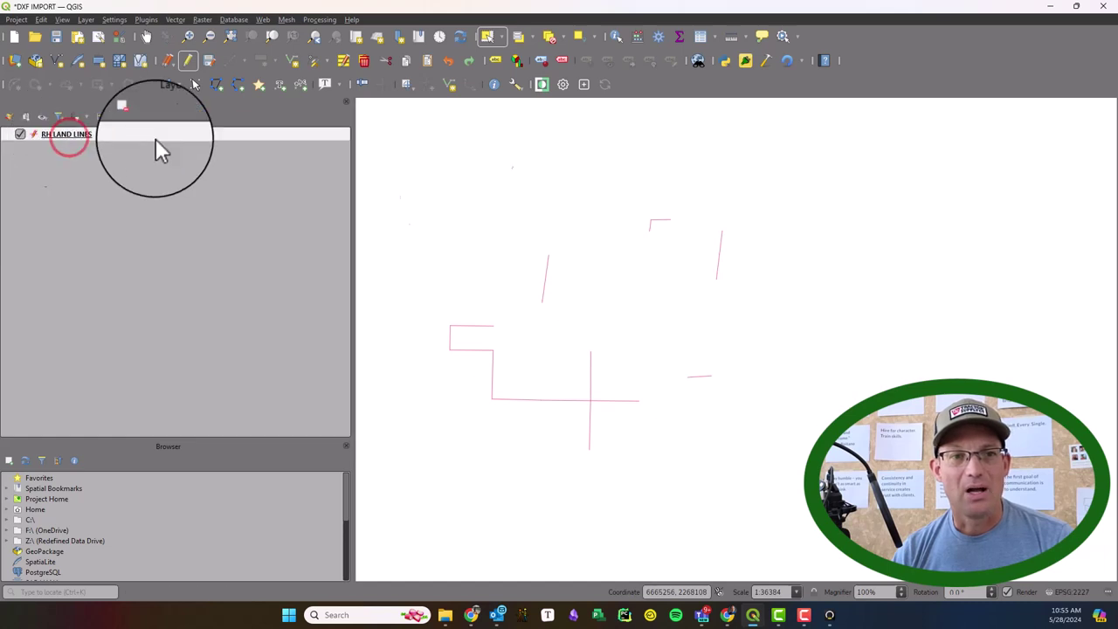
left_click(710, 37)
left_click(714, 67)
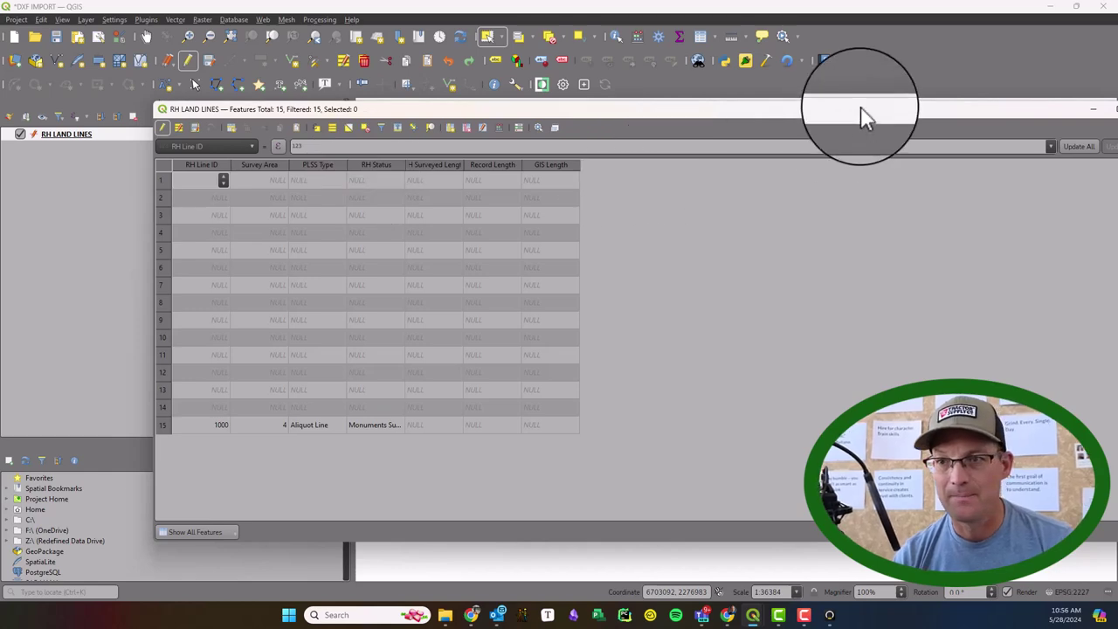
left_click_drag(861, 112, 704, 123)
left_click(982, 119)
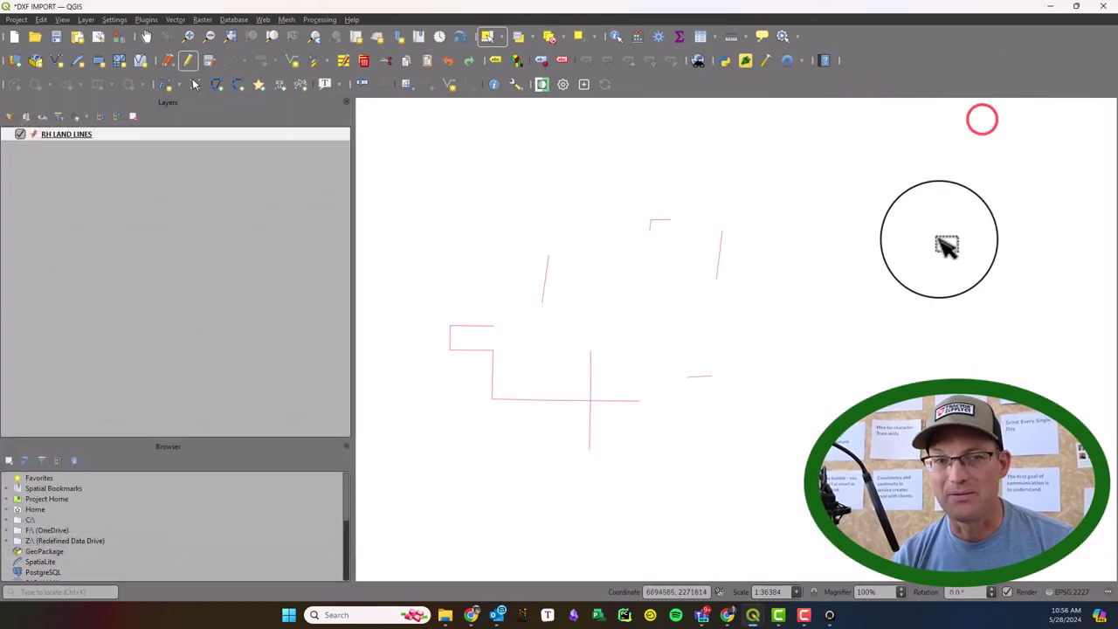
- Open the Symbology page of the RH LAND LINES layer properties
right_click(97, 134)
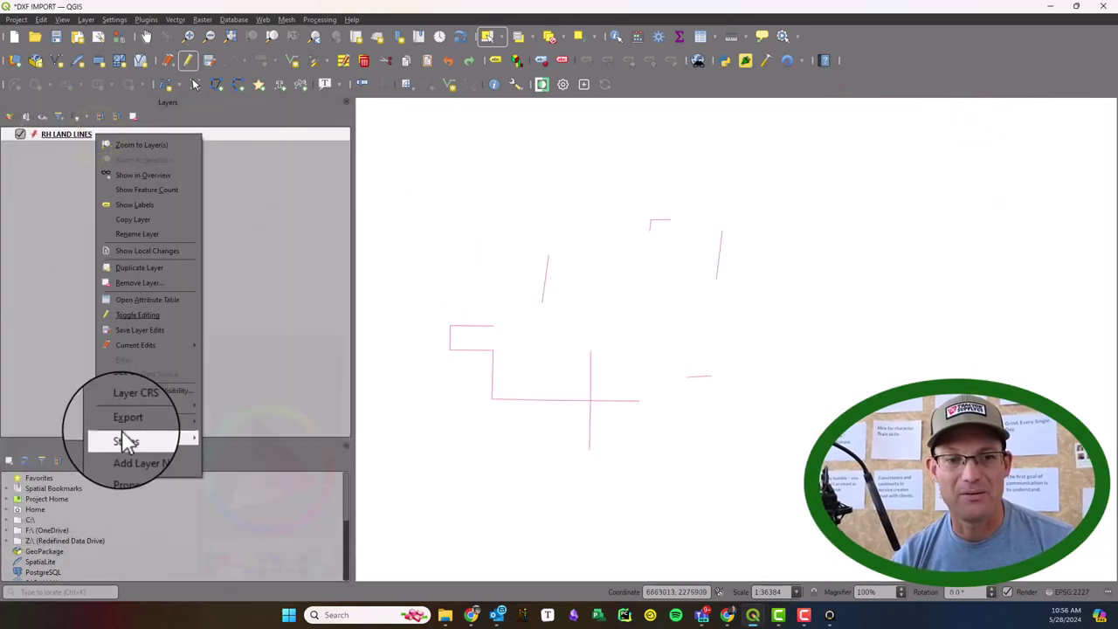
mouse_move(124, 439)
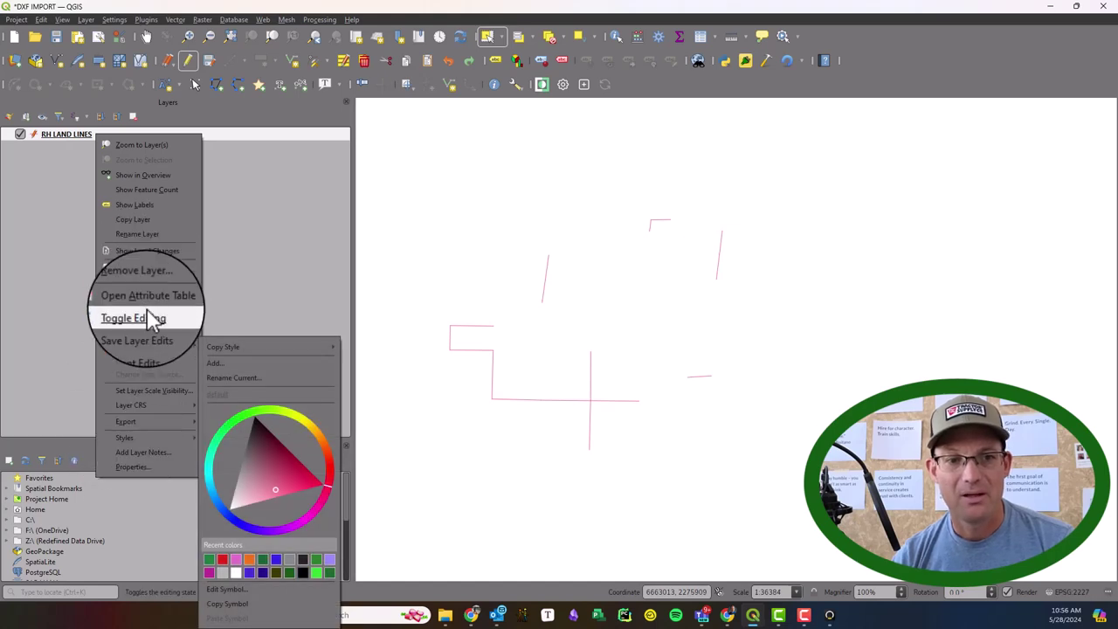
left_click(154, 463)
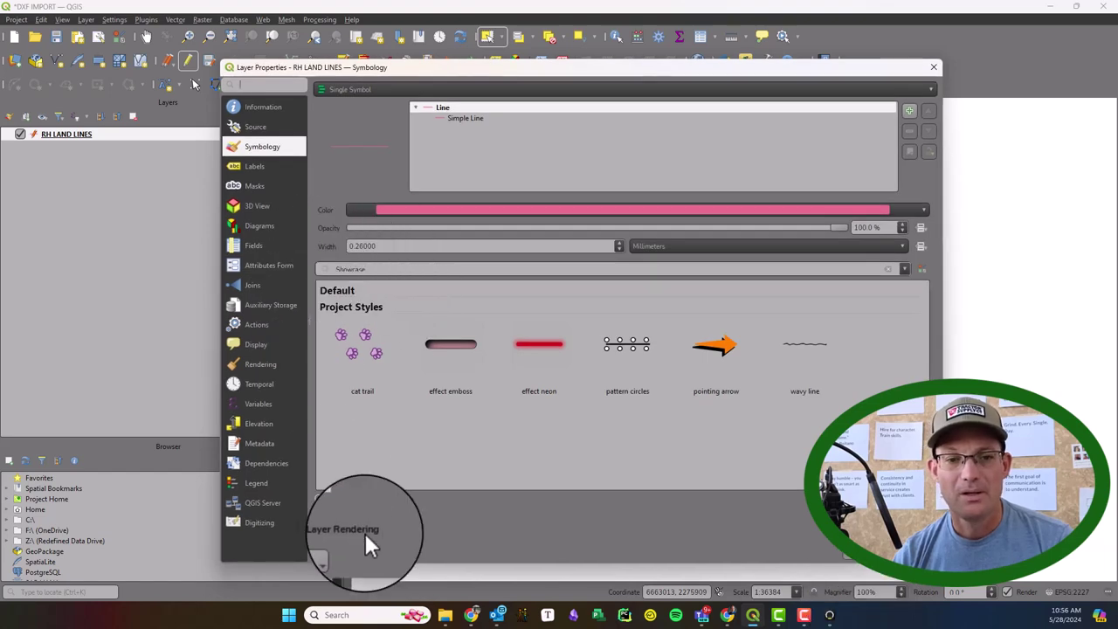
- Browse the Styles folder via Style > Load Style, then cancel without loading anything
left_click(325, 548)
left_click(339, 444)
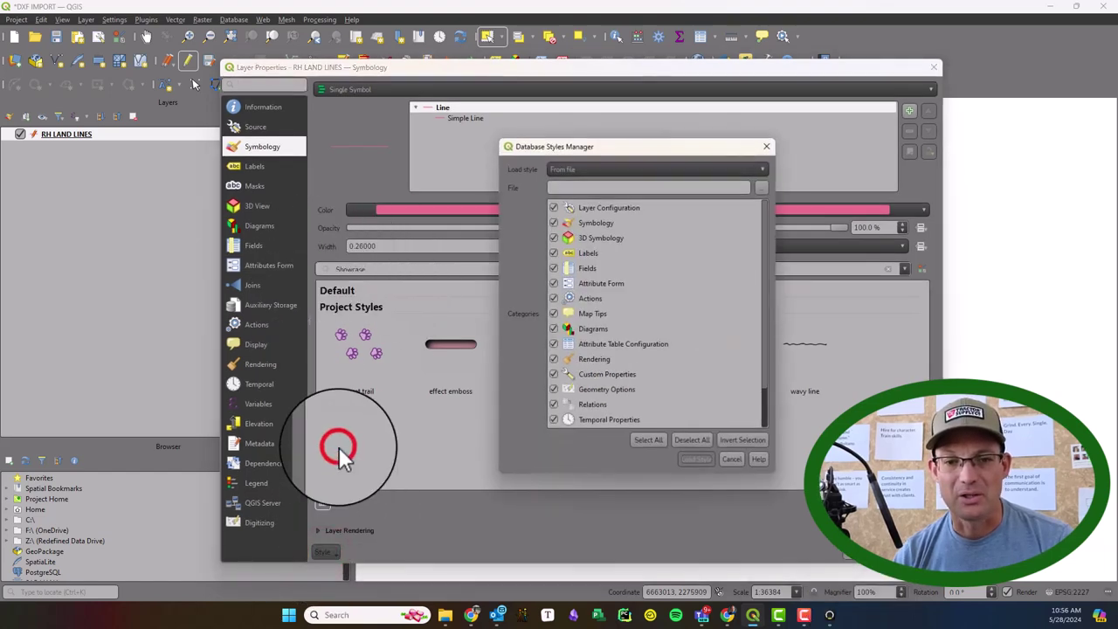
left_click(761, 187)
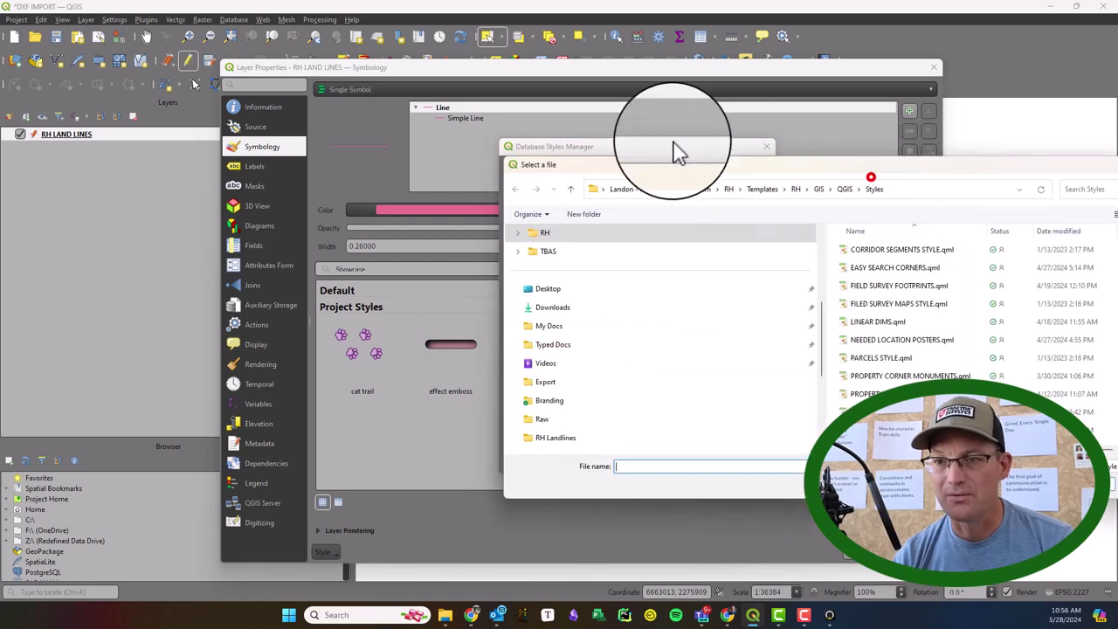
left_click(870, 180)
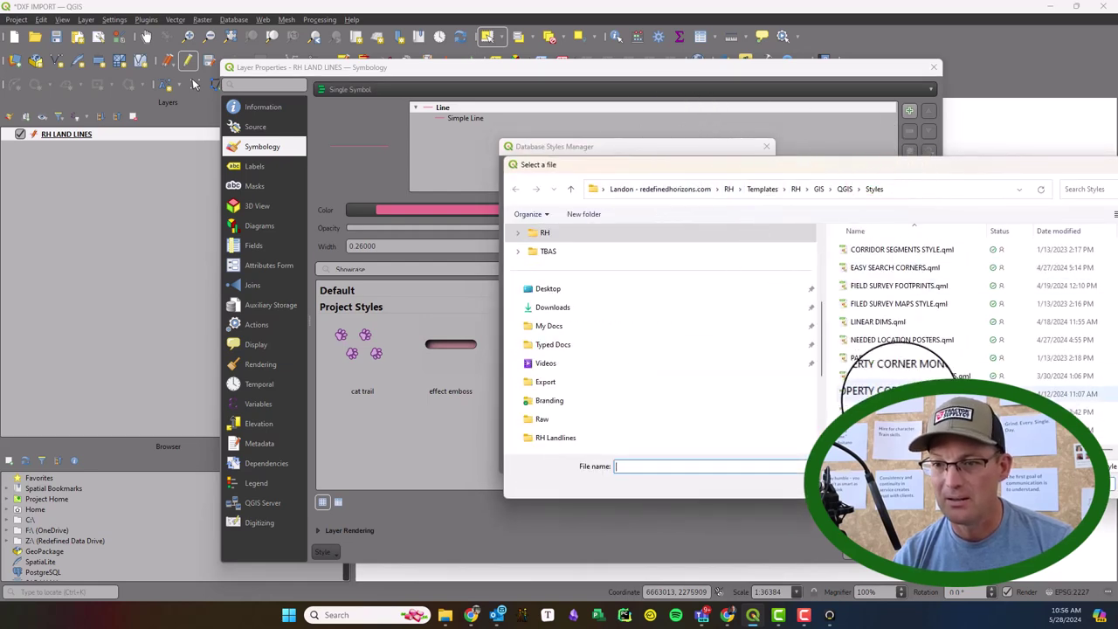
scroll(895, 372, "down", 1)
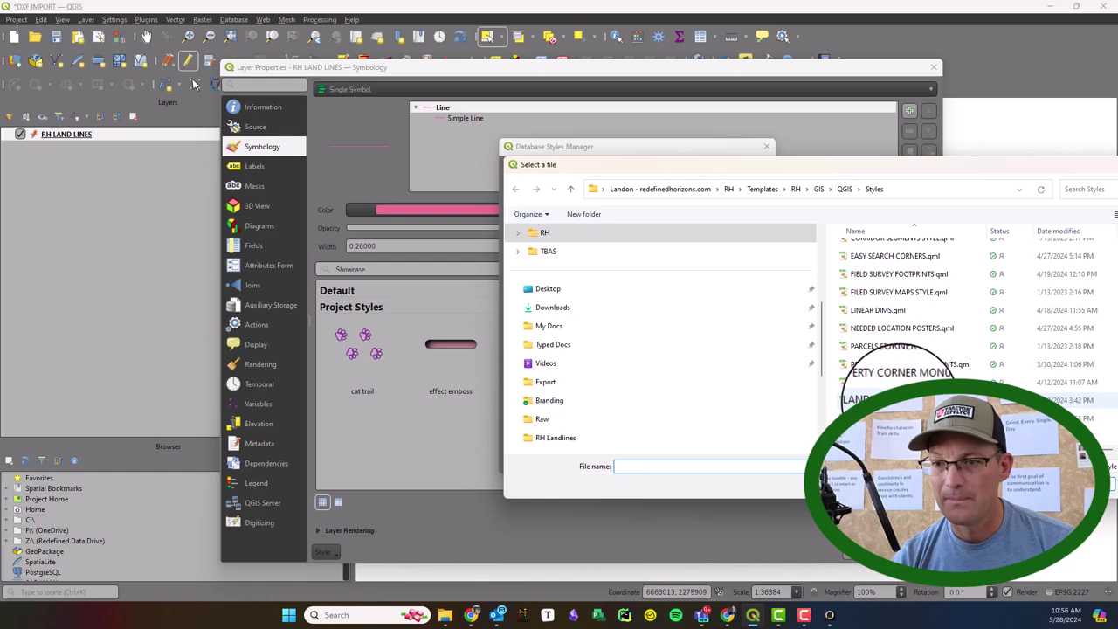
scroll(917, 345, "up", 1)
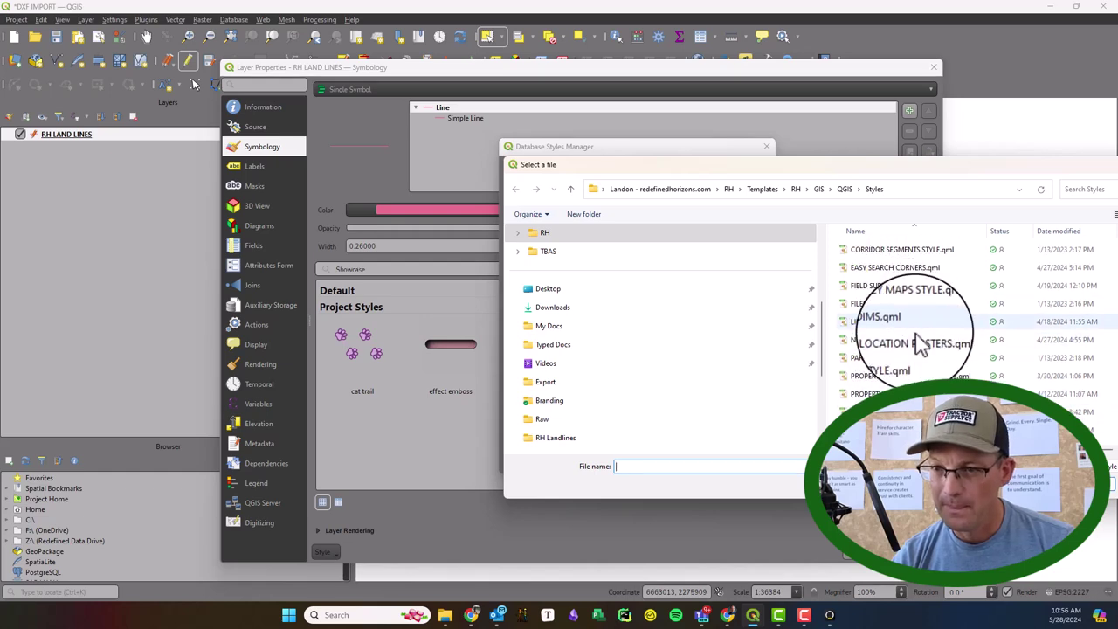
scroll(918, 343, "down", 1)
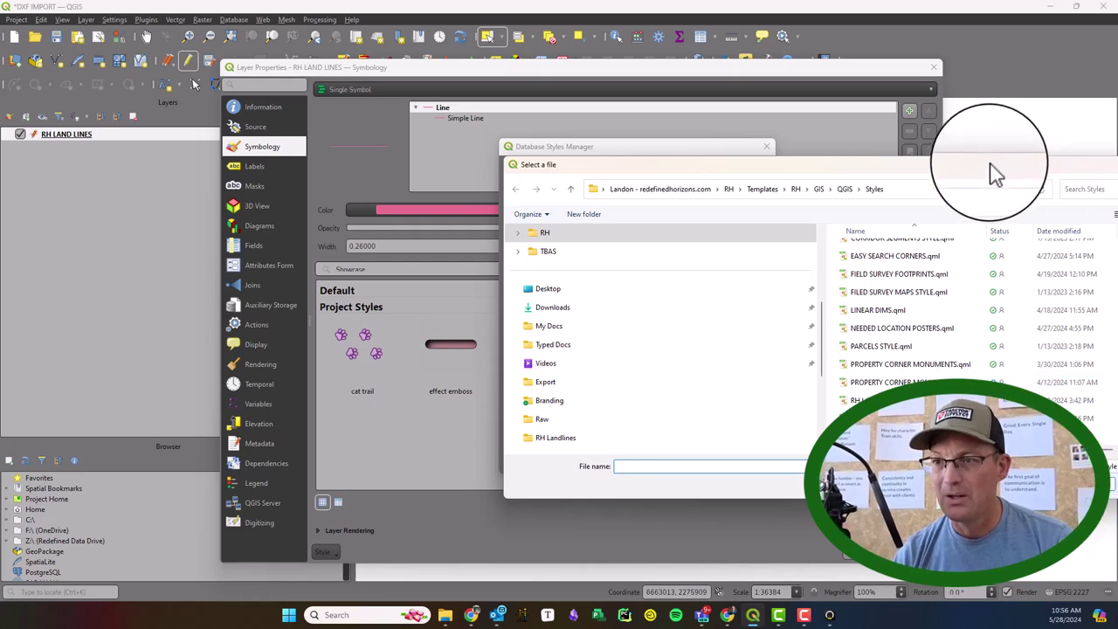
left_click_drag(993, 168, 739, 157)
left_click(919, 154)
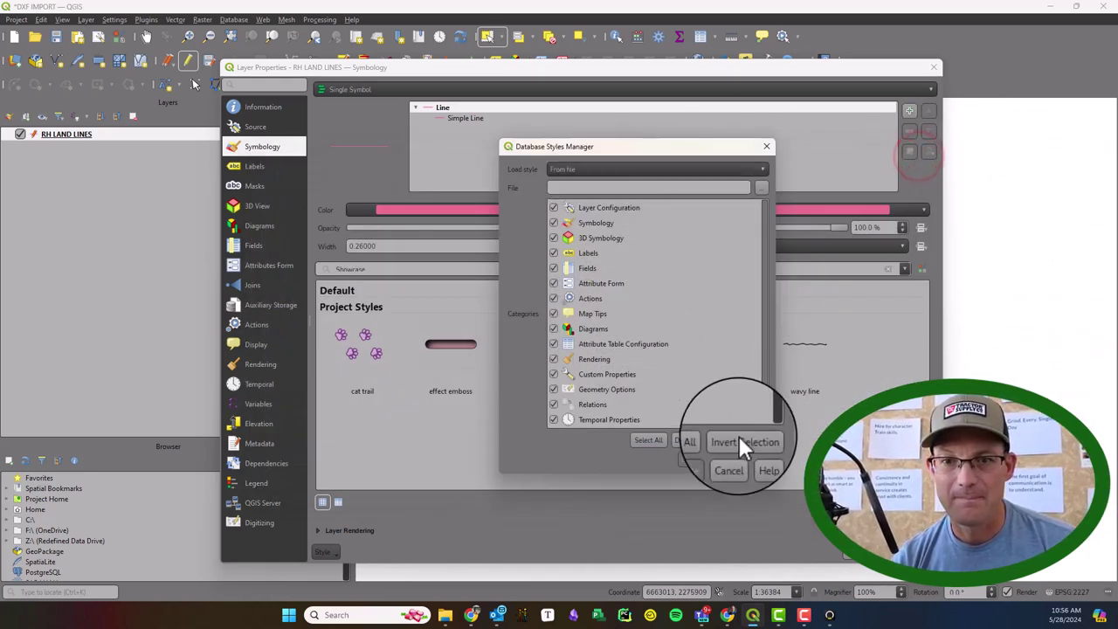
left_click(734, 458)
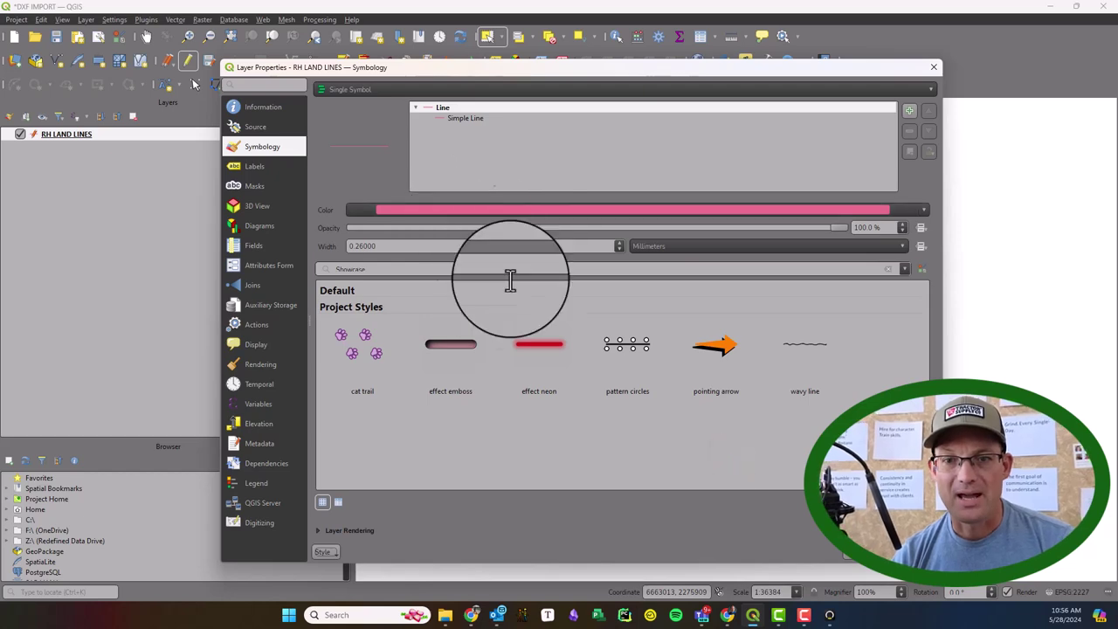
- Change the RH LAND LINES line colour from pink to green
left_click(477, 212)
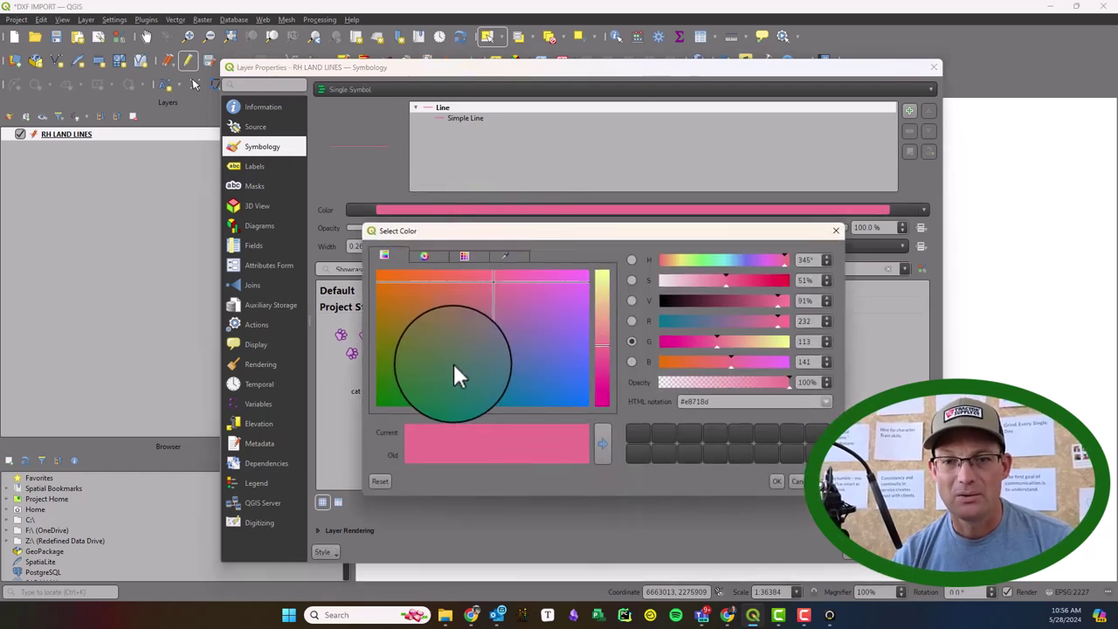
left_click(423, 384)
left_click(777, 480)
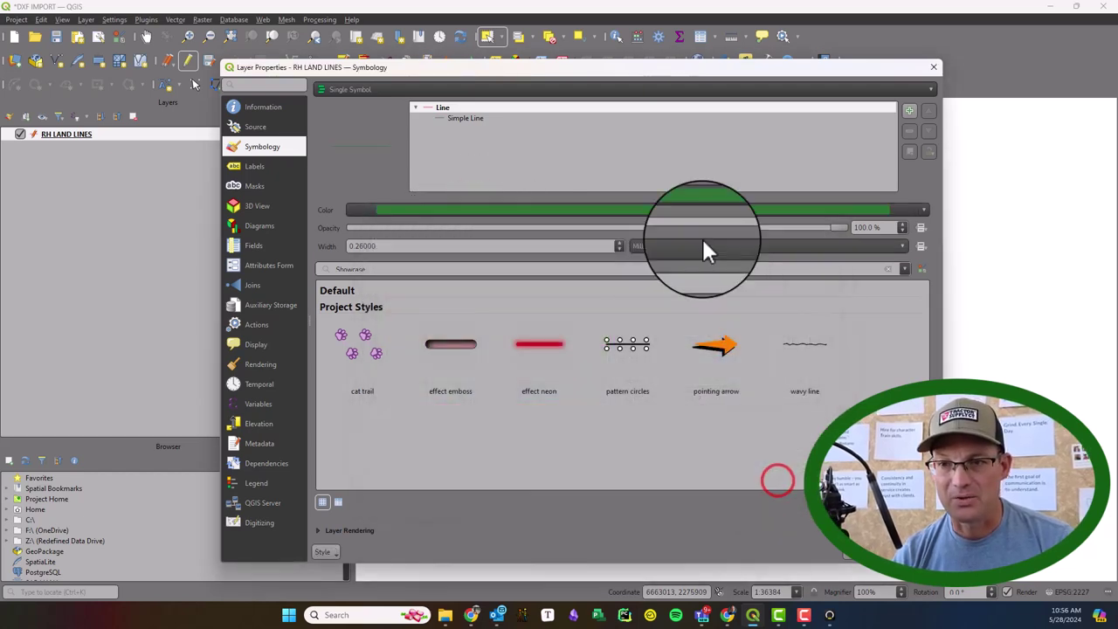
- Set the simple line stroke width to 4.0 Pixels
left_click(467, 118)
left_click(847, 250)
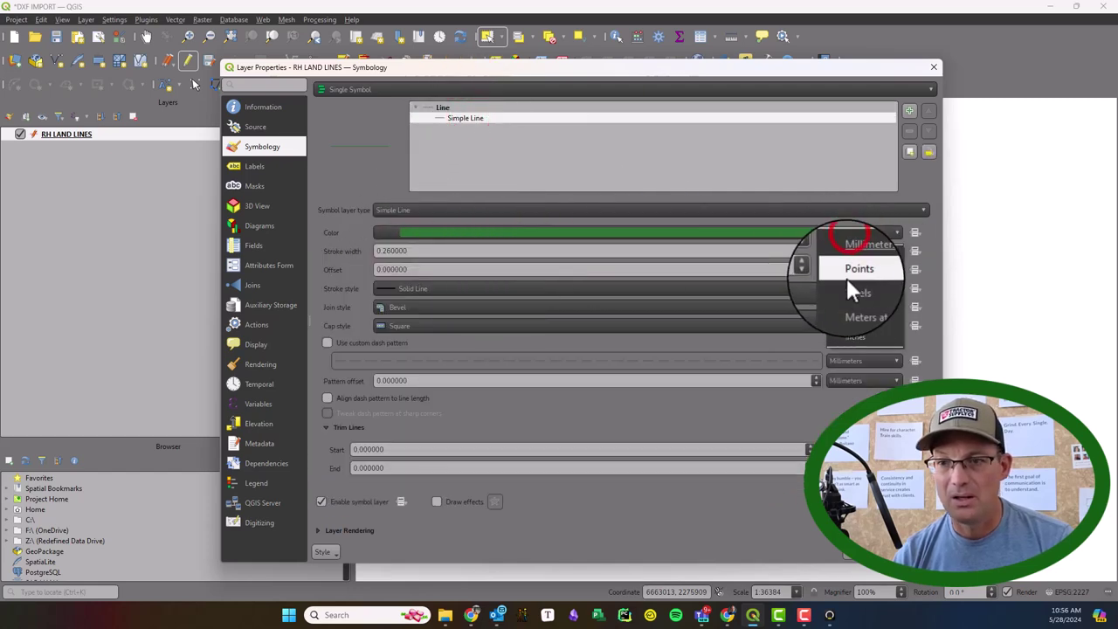
left_click(849, 288)
left_click(415, 247)
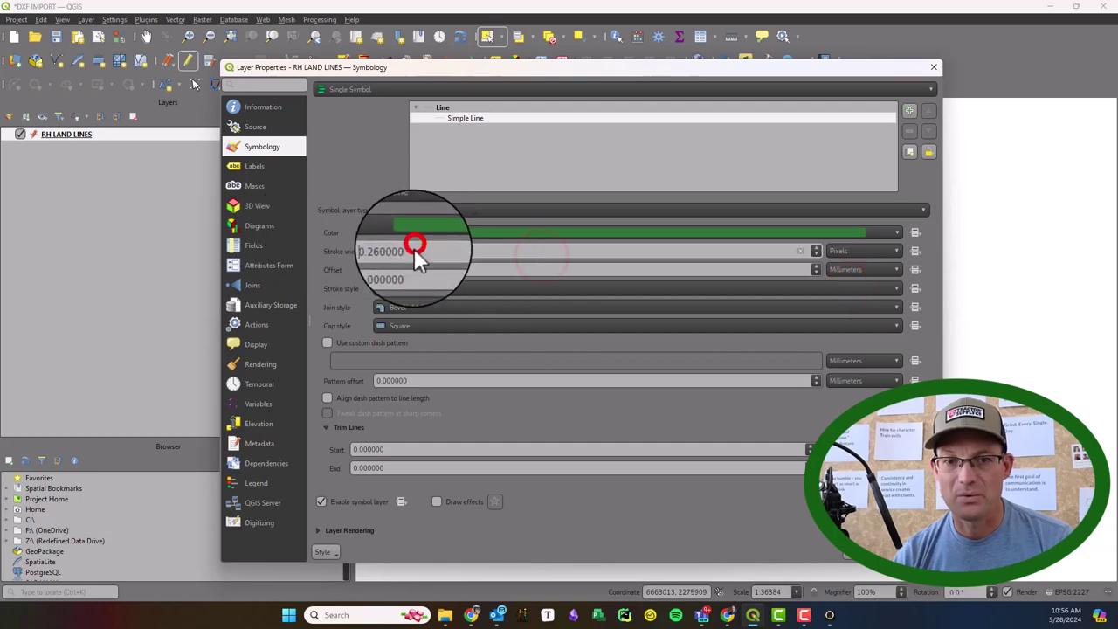
double_click(412, 251)
type("4.0")
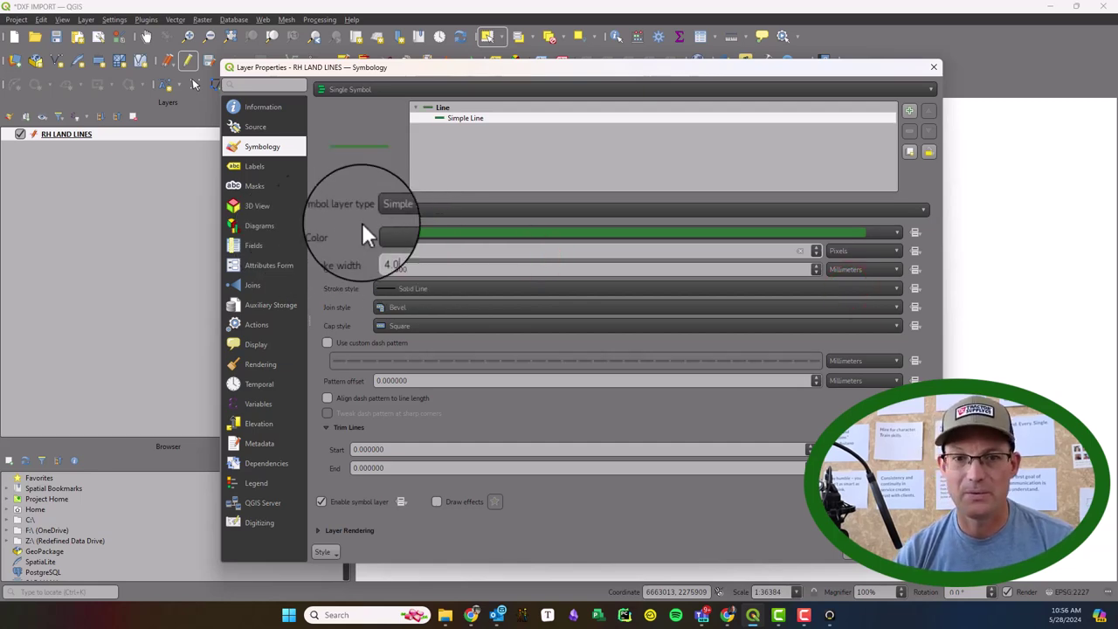
left_click(476, 267)
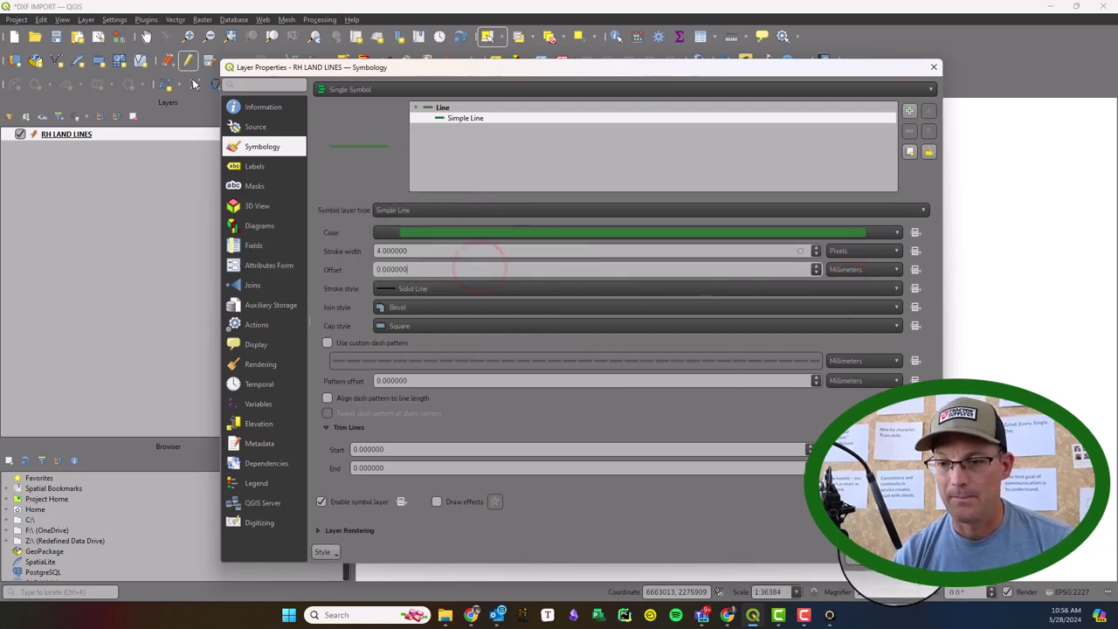
- Make the line's join style and cap style both Round
left_click(478, 308)
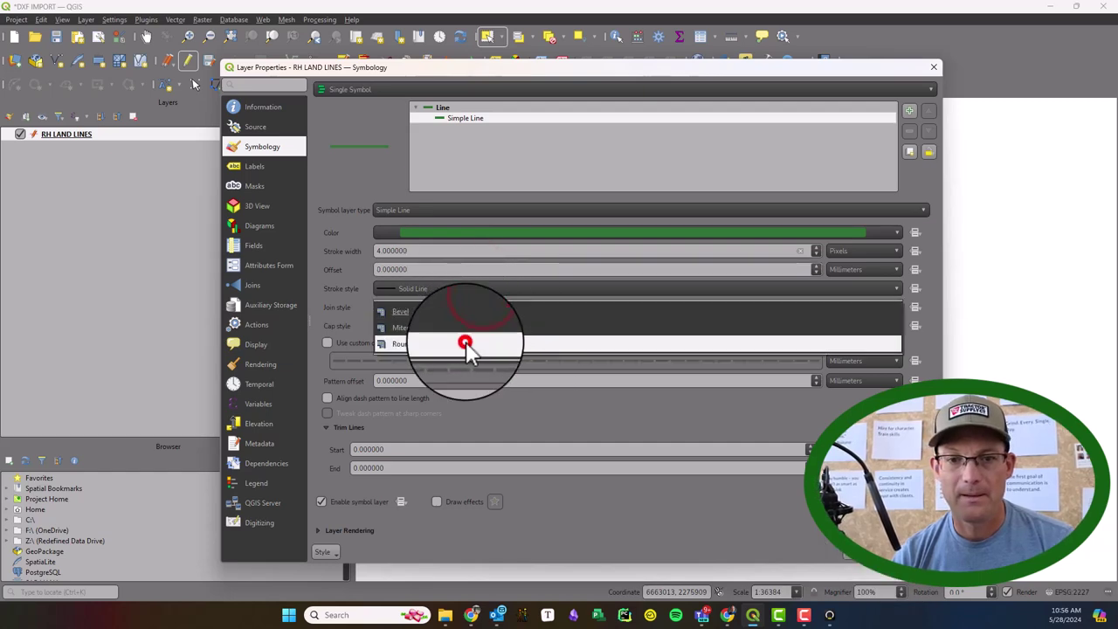
left_click(466, 344)
left_click(466, 325)
left_click(459, 358)
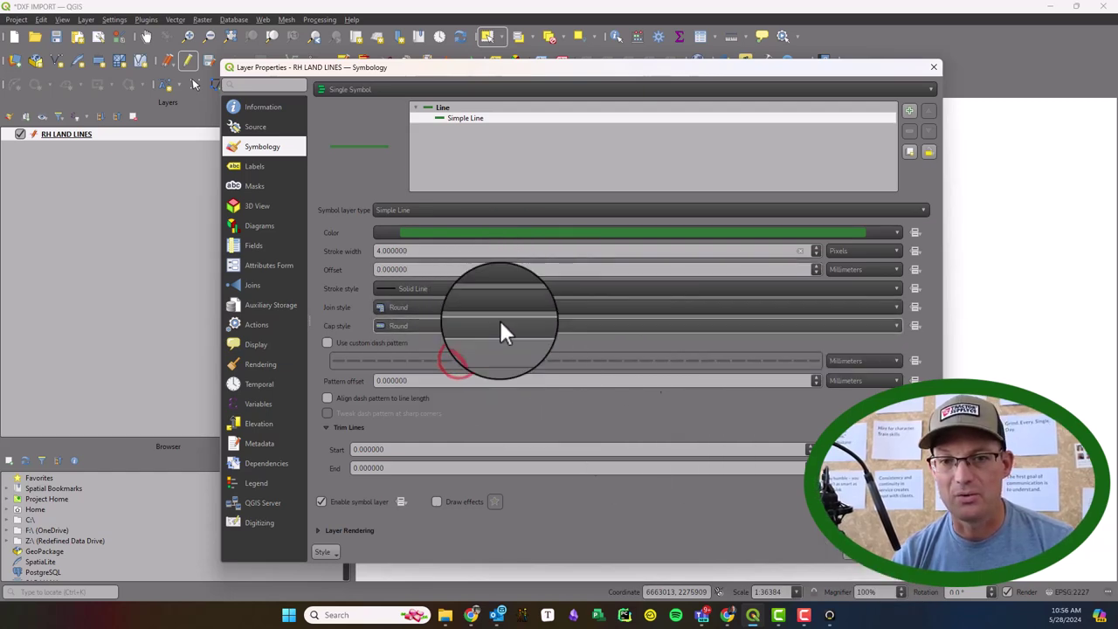
- Apply the green line style and inspect the boundary lines on the map
left_click(846, 552)
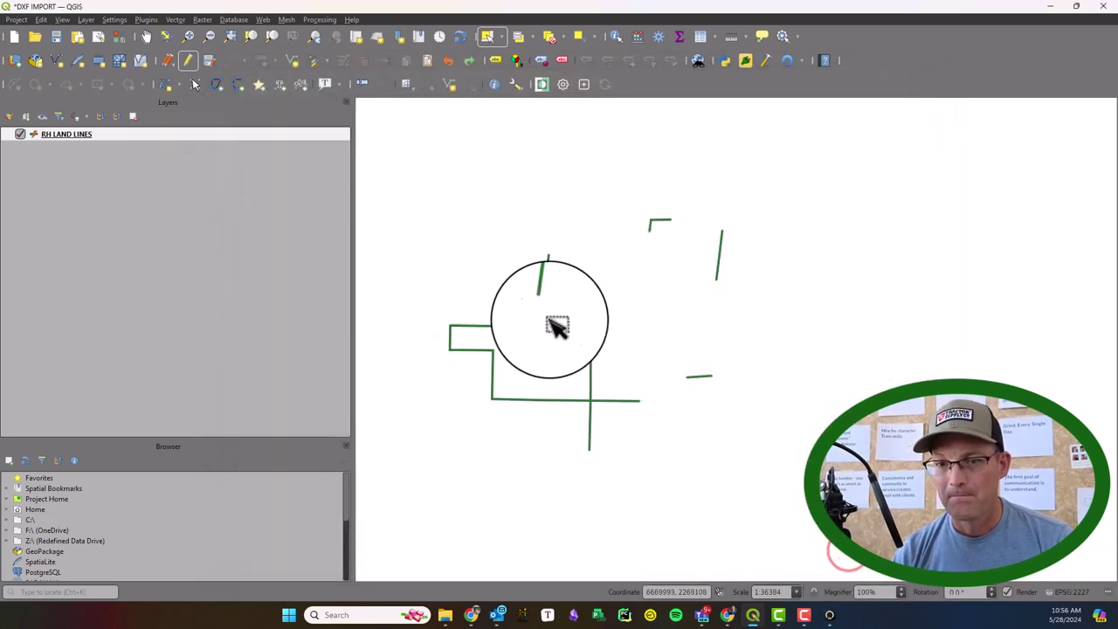
scroll(531, 392, "up", 1)
left_click_drag(424, 364, 475, 419)
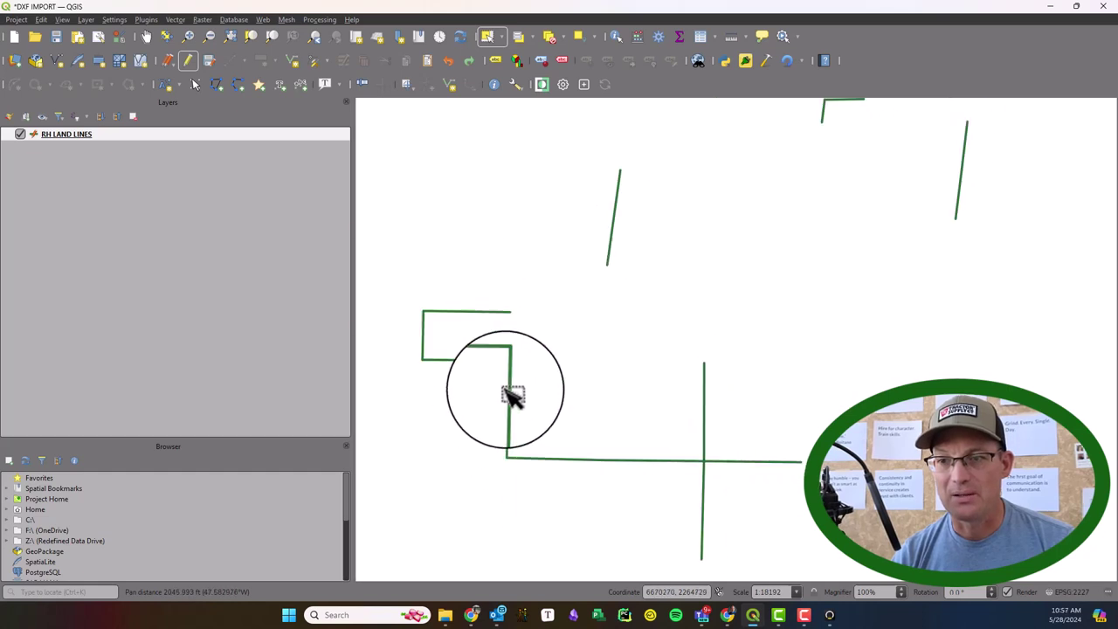
scroll(624, 437, "down", 1)
scroll(661, 445, "up", 1)
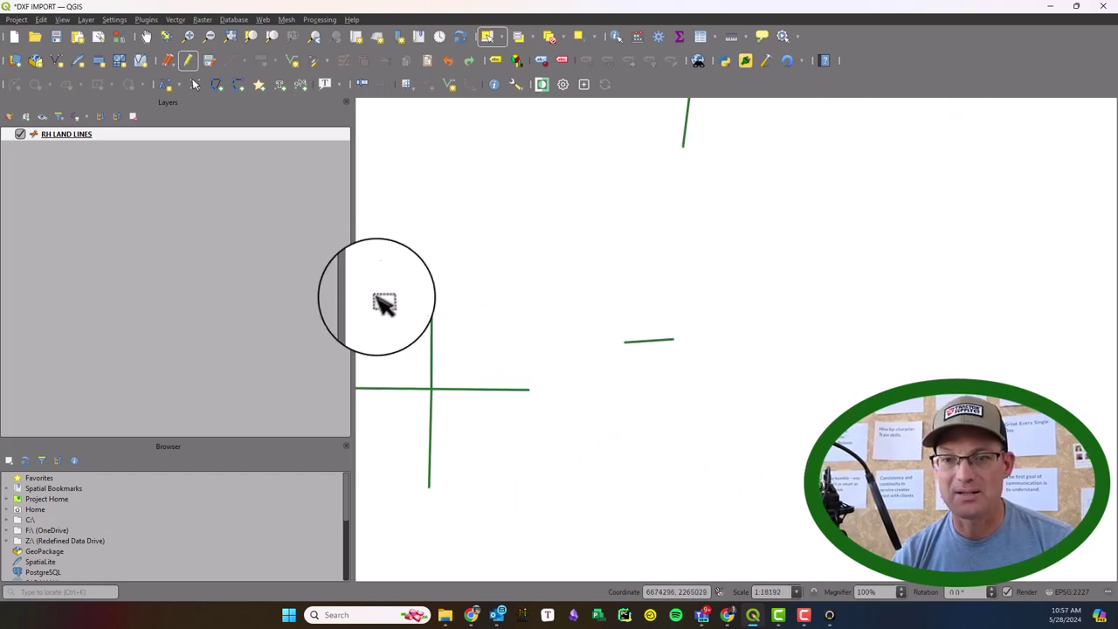
left_click_drag(384, 304, 601, 329)
scroll(519, 337, "down", 1)
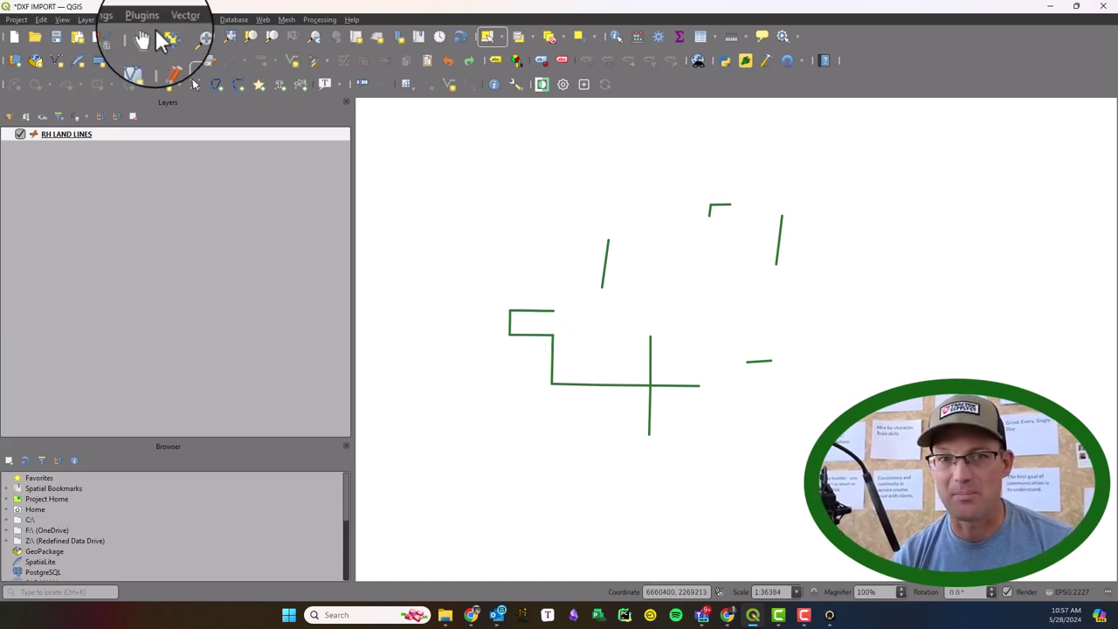
- Save the DXF IMPORT project
left_click(56, 36)
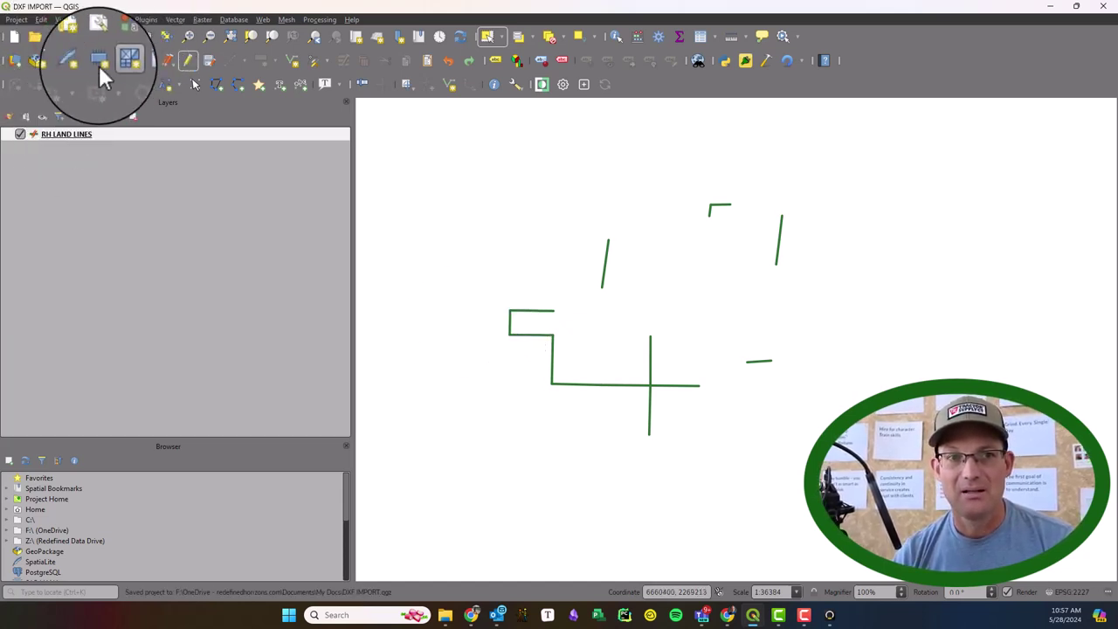
left_click(205, 61)
left_click(56, 39)
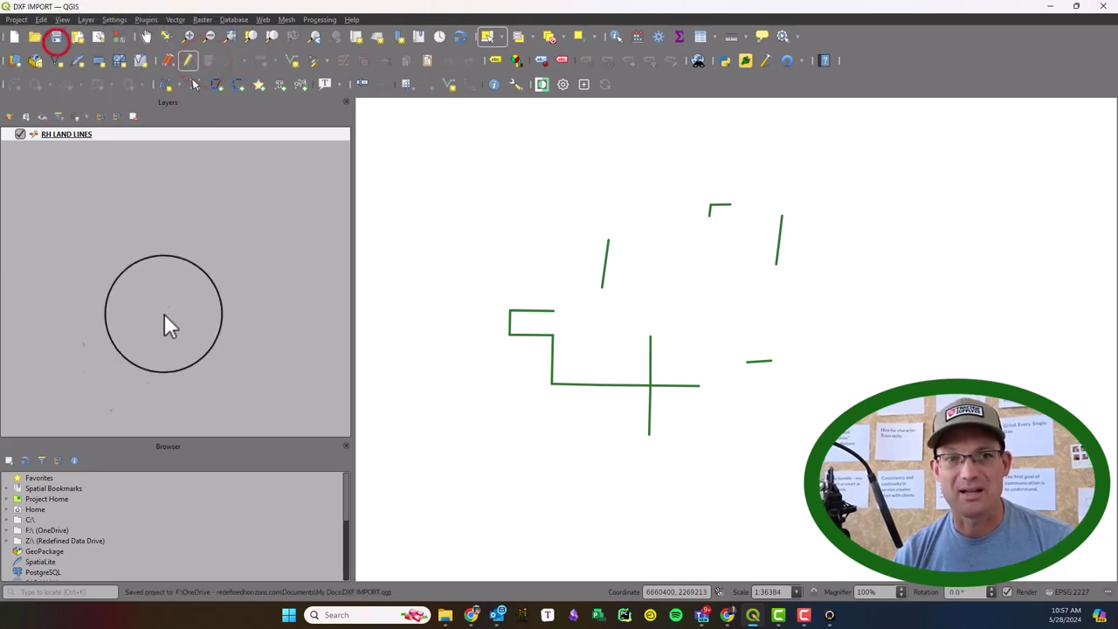